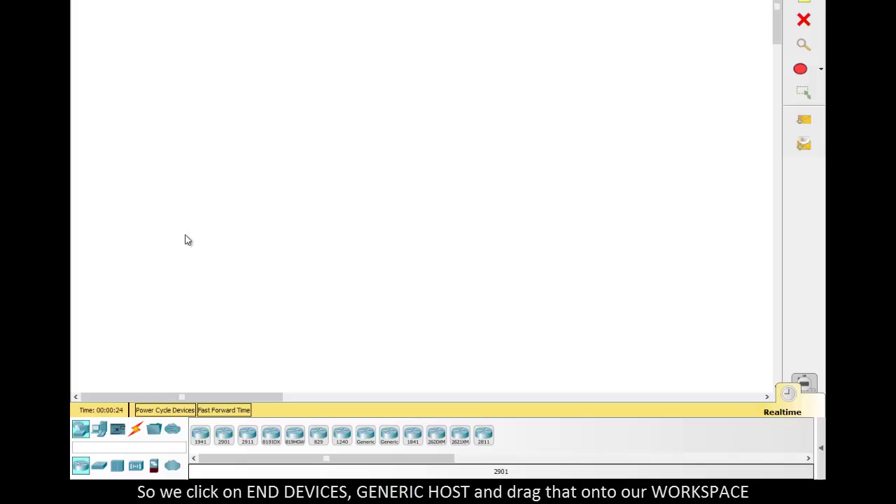
Place generic PC0 on the workspace and a 2960 switch, Switch0, to its left
left_click(102, 432)
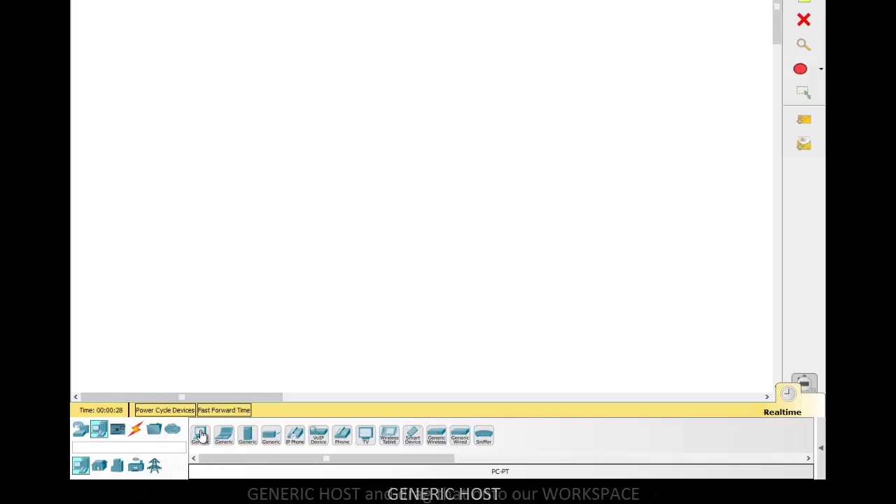
left_click_drag(200, 434, 507, 121)
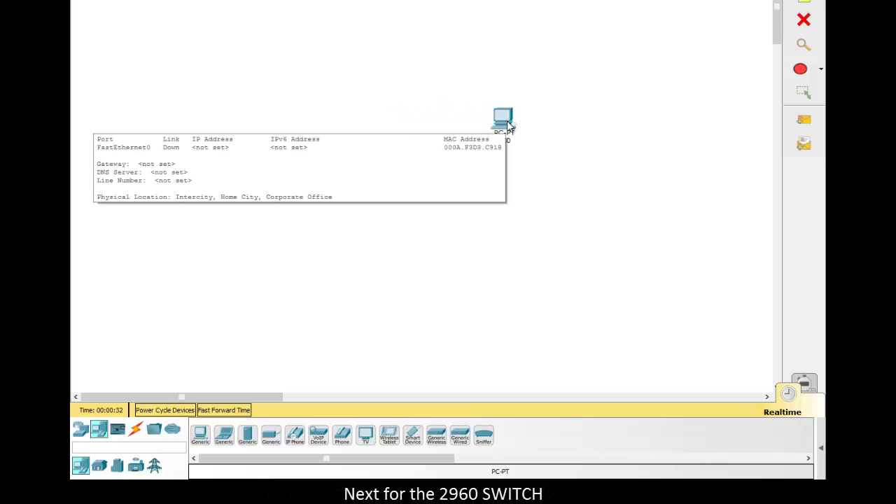
left_click(80, 432)
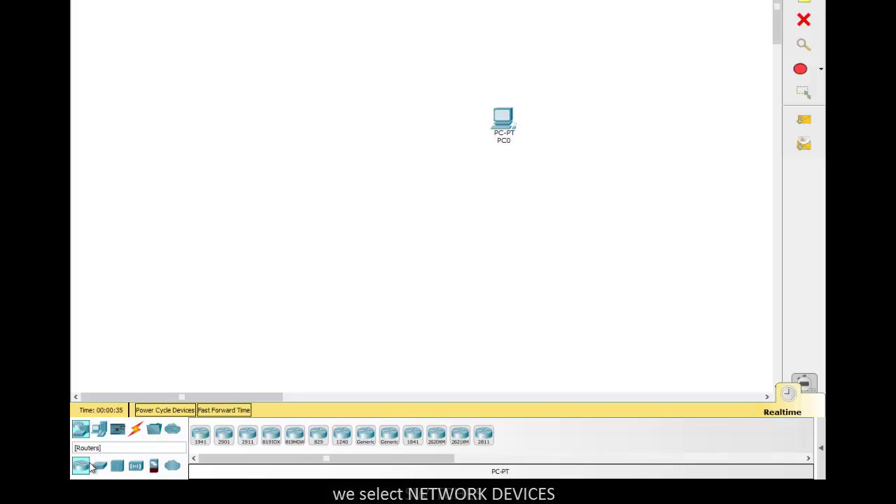
left_click(99, 466)
left_click_drag(201, 435, 356, 134)
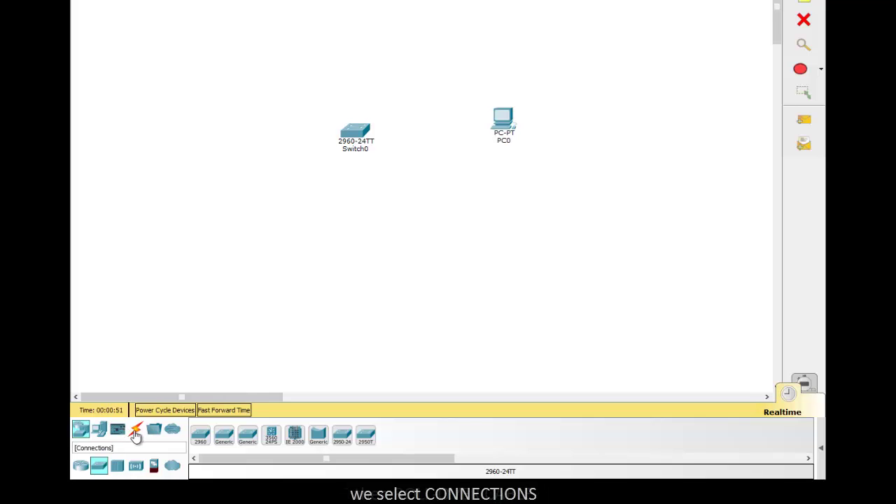
Run a console cable from PC0's RS 232 port to Switch0's Console port
left_click(136, 433)
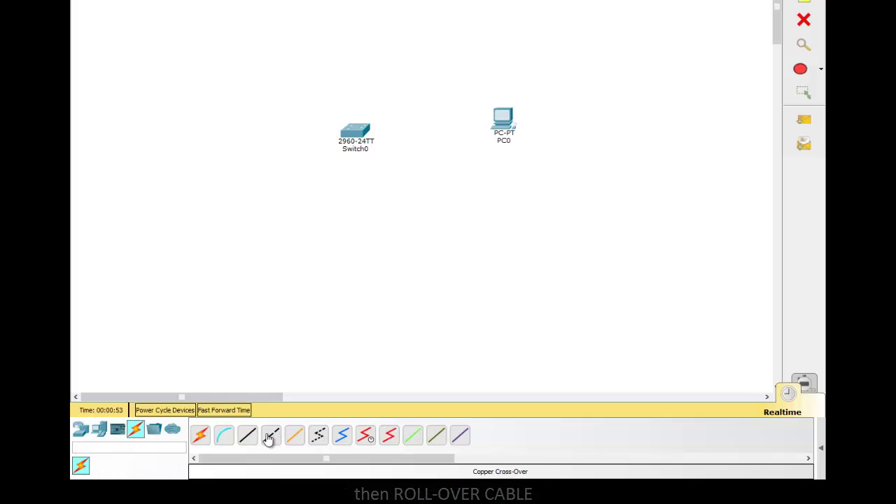
left_click(225, 435)
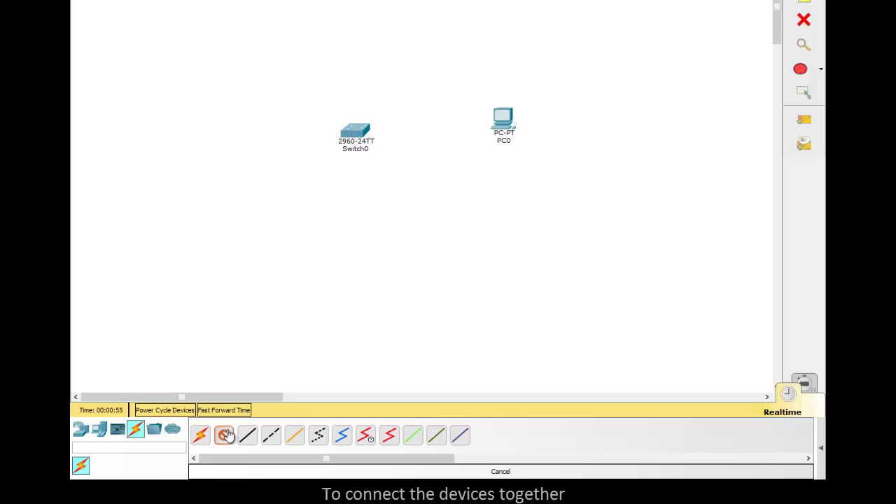
left_click(502, 119)
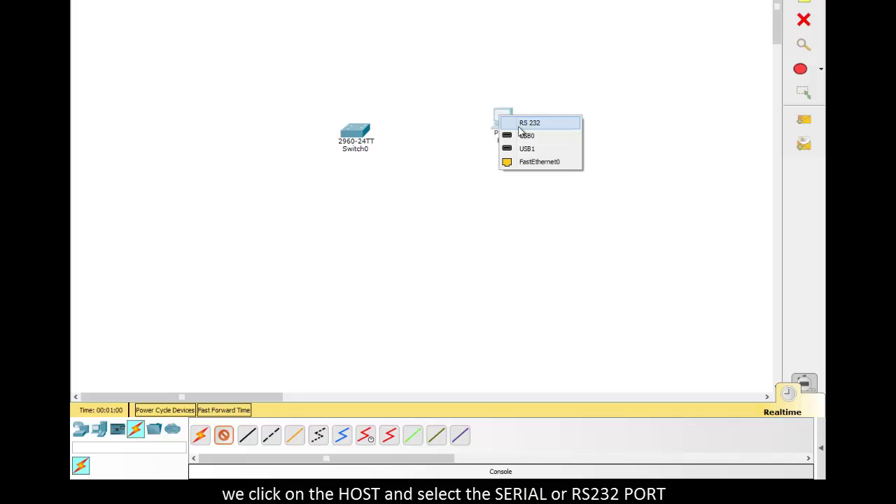
left_click(520, 125)
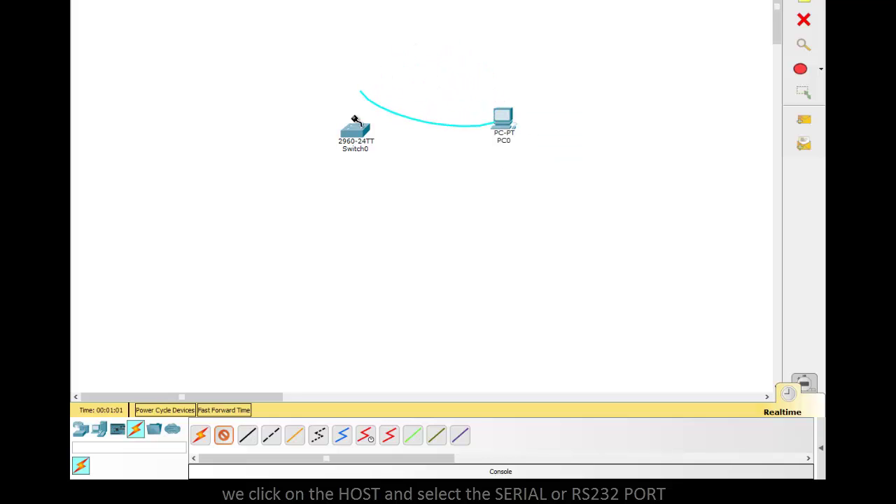
left_click(354, 128)
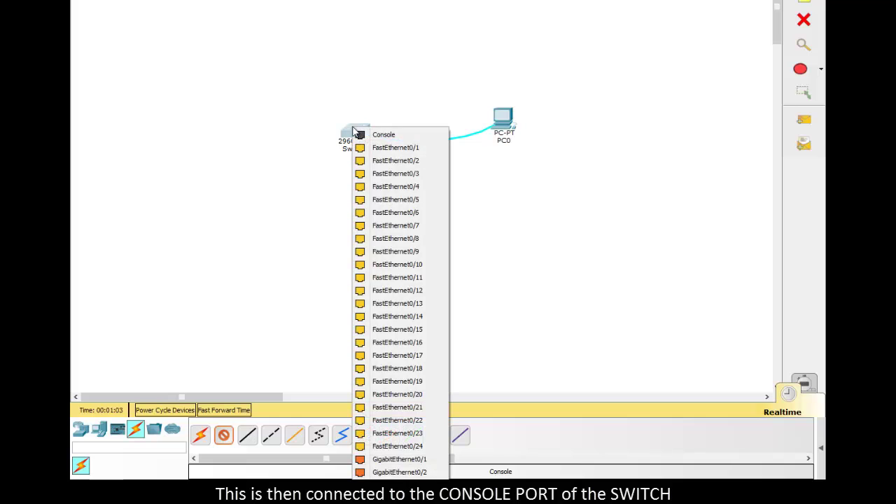
left_click(390, 137)
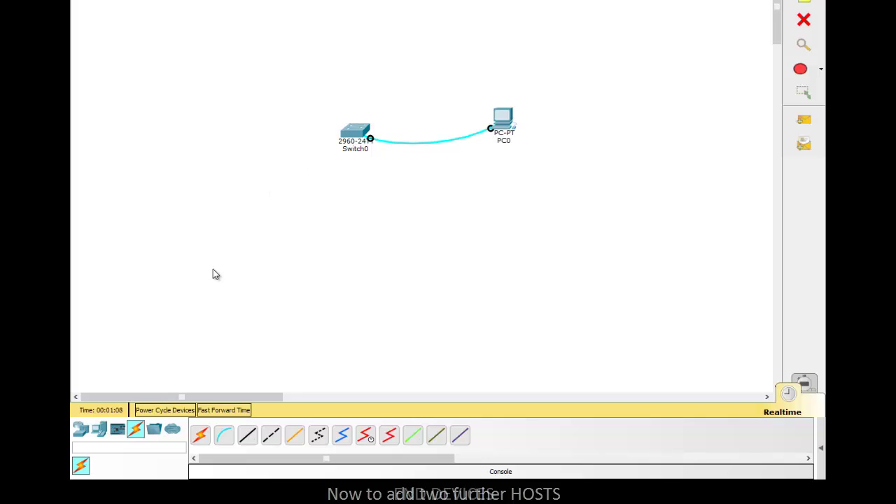
Add two generic PCs, PC1 at the top left and PC2 below it
left_click(98, 429)
left_click_drag(200, 438, 258, 55)
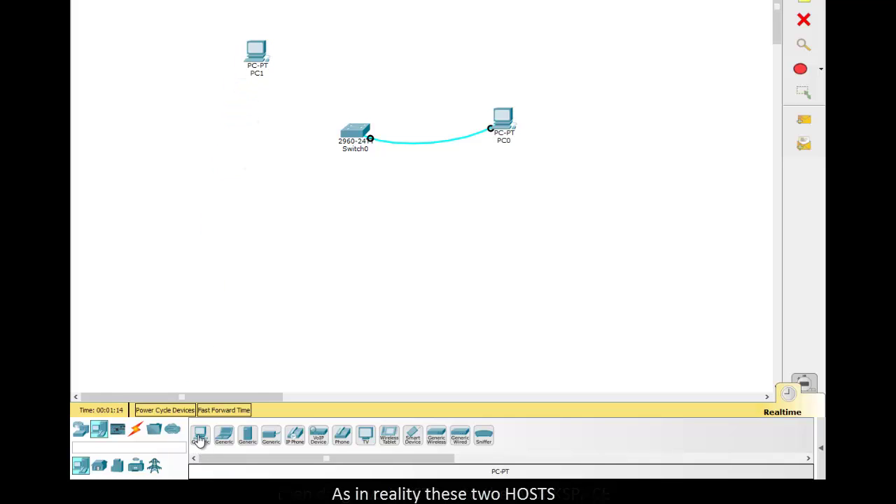
left_click_drag(233, 249, 252, 200)
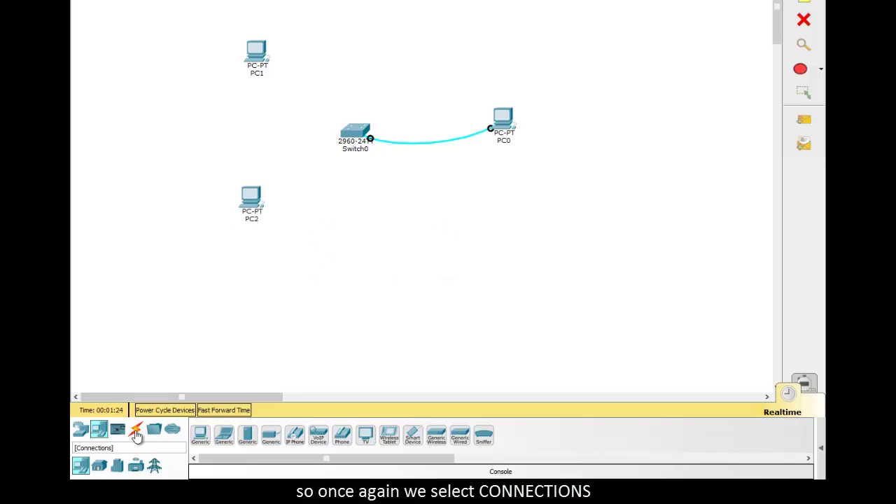
Connect Switch0's FastEthernet0/1 to PC1's FastEthernet0 with a copper straight-through cable
left_click(136, 430)
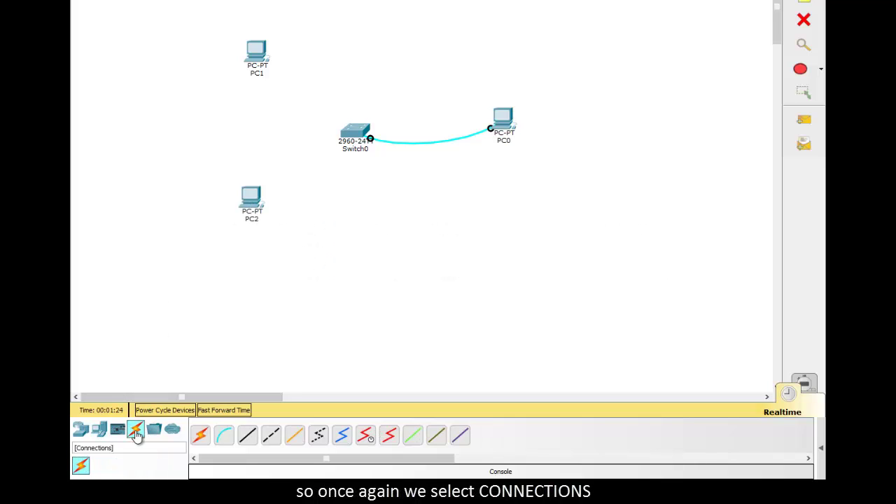
left_click(248, 435)
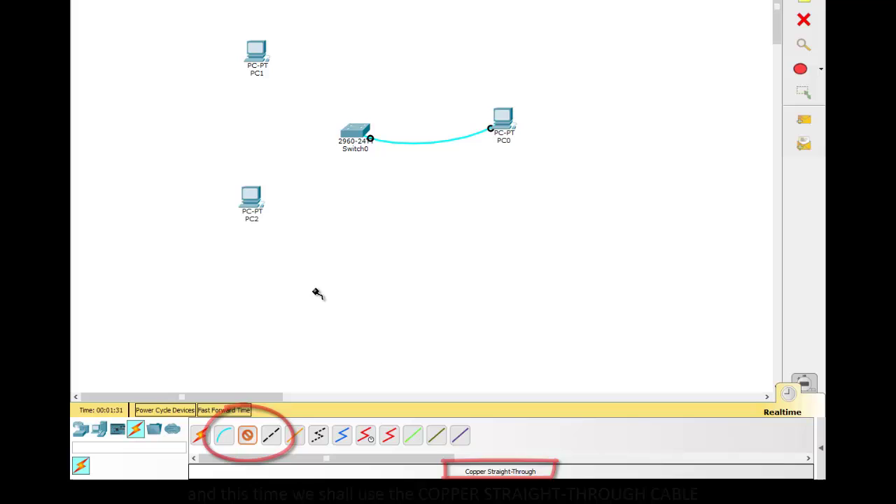
left_click(348, 137)
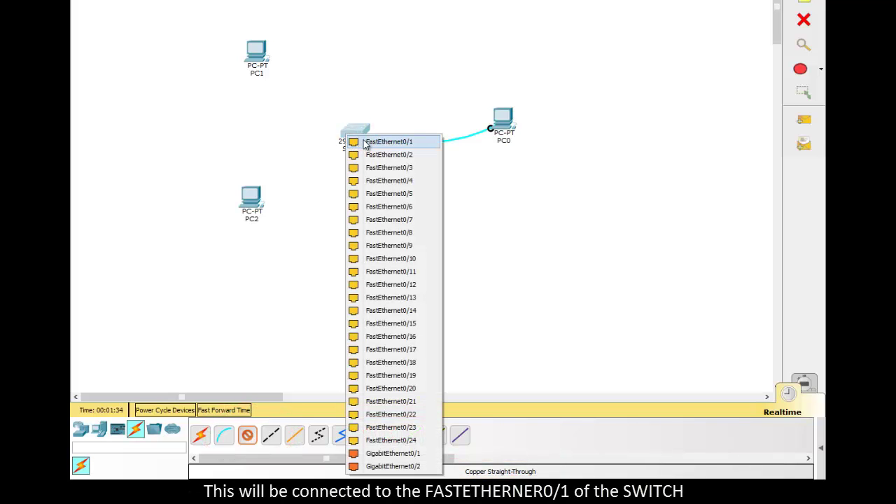
left_click(364, 142)
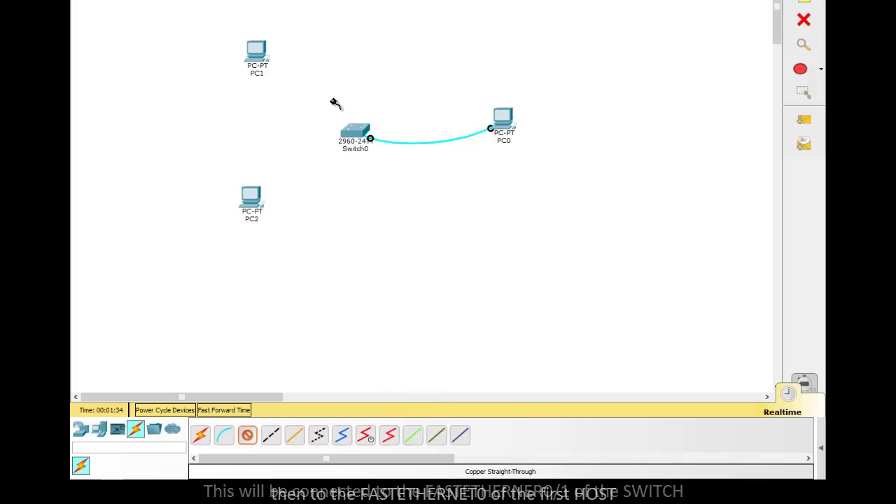
left_click(260, 57)
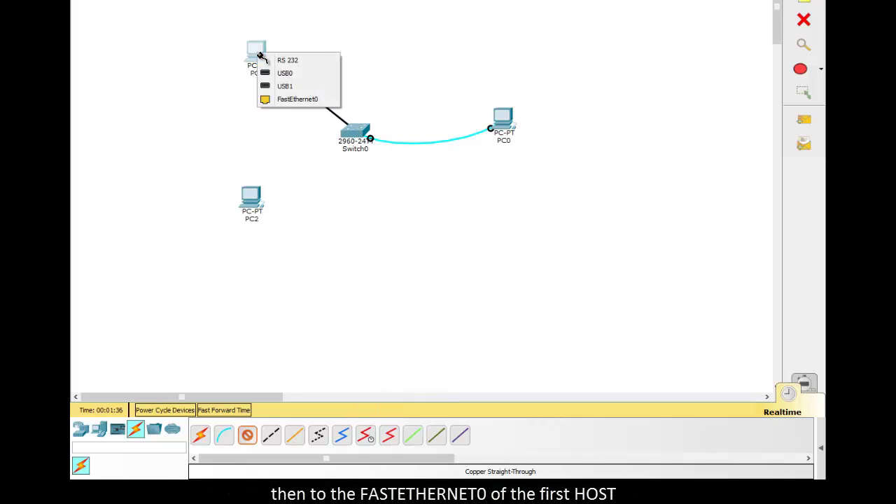
left_click(293, 101)
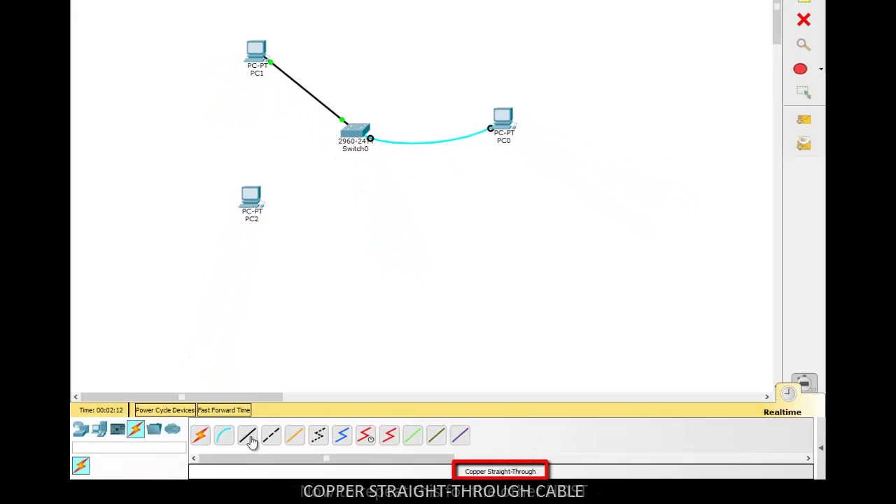
Cable Switch0's FastEthernet0/2 to PC2's FastEthernet0 using copper straight-through
left_click(250, 438)
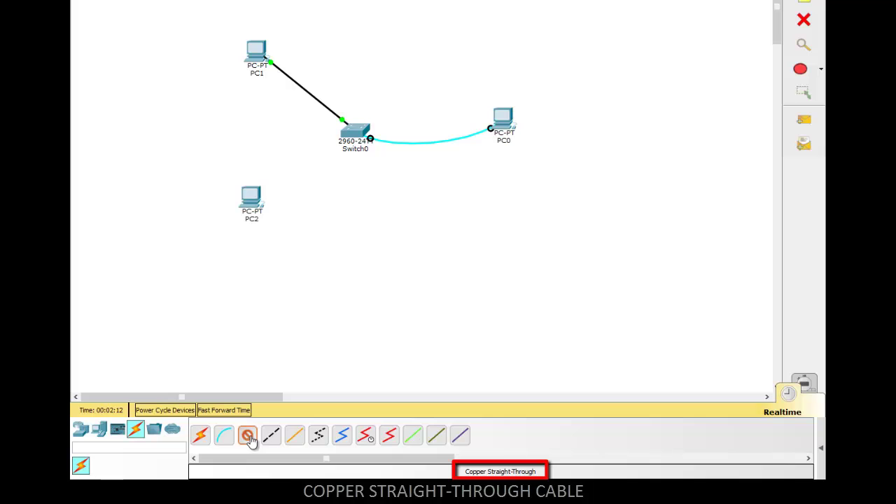
left_click(352, 137)
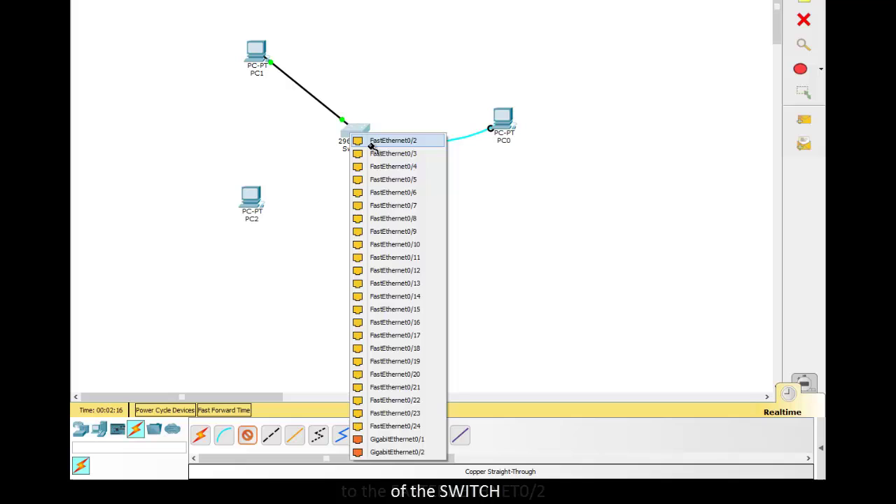
left_click(372, 143)
left_click(250, 203)
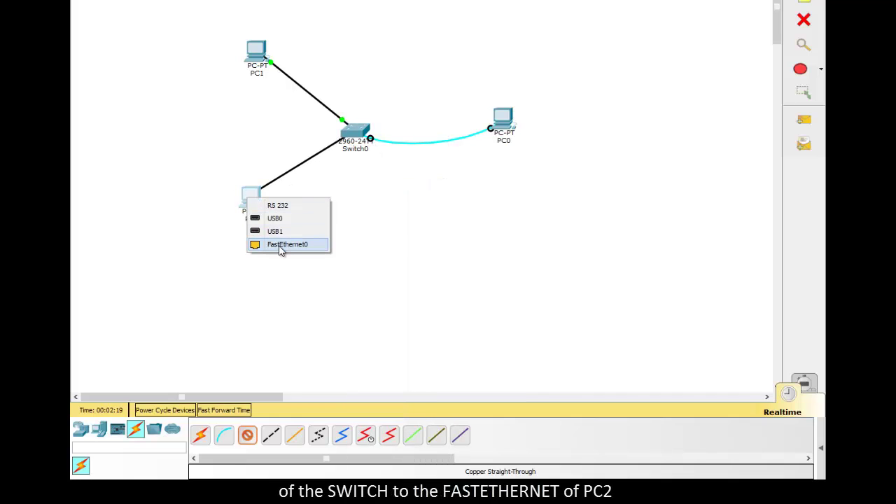
left_click(280, 245)
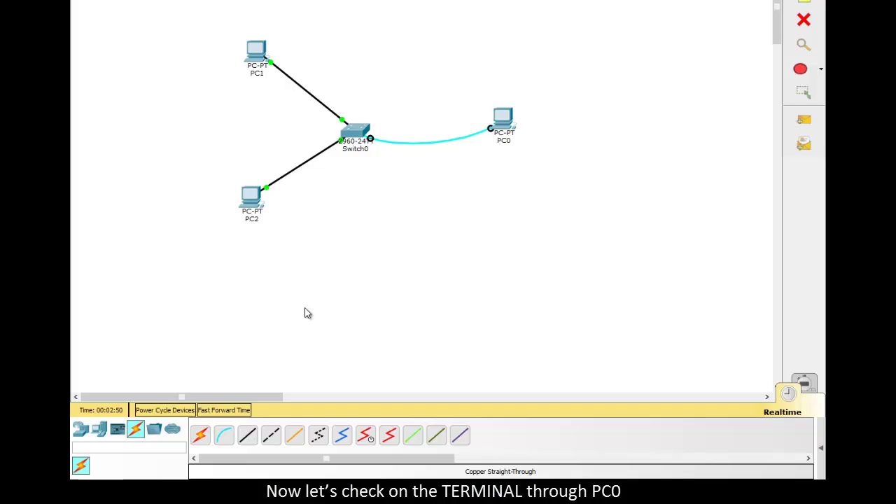
Start PC0's Terminal at 9600 baud to the switch console, then minimize it
left_click(504, 134)
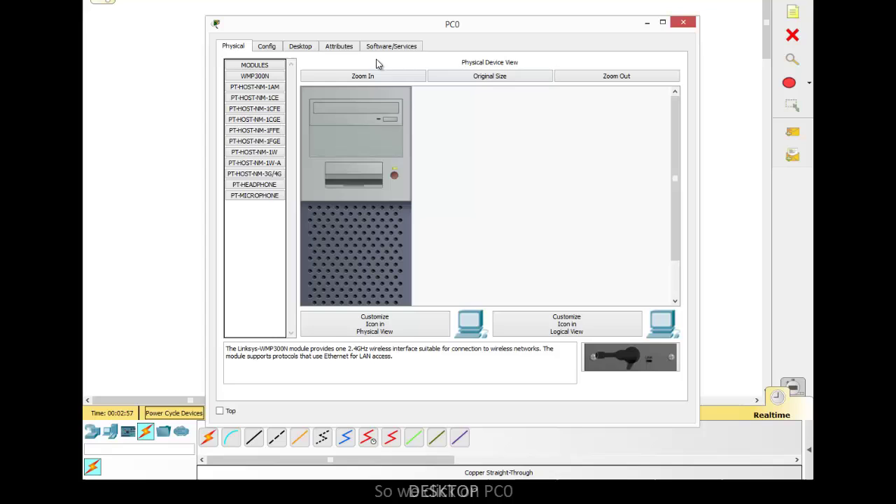
left_click(300, 46)
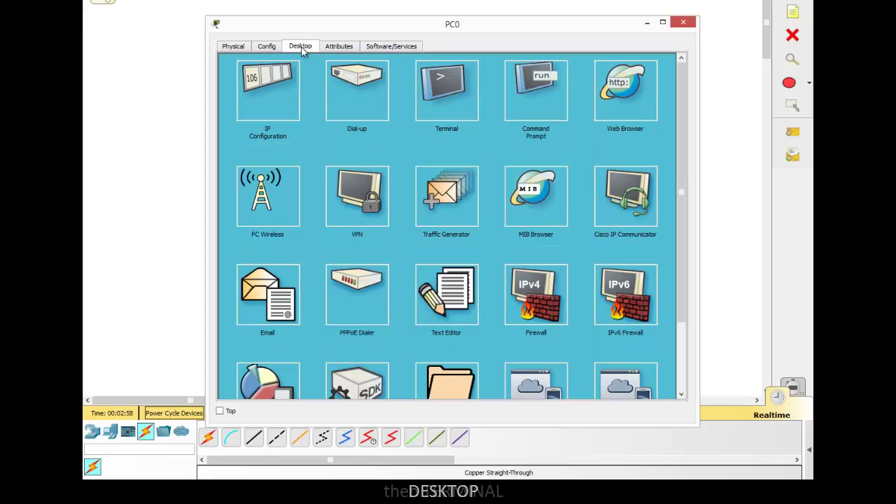
left_click(452, 80)
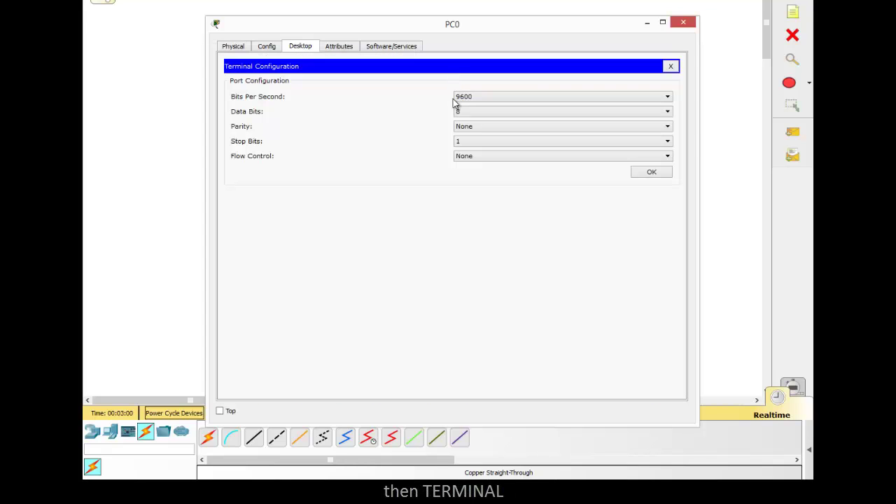
left_click(658, 174)
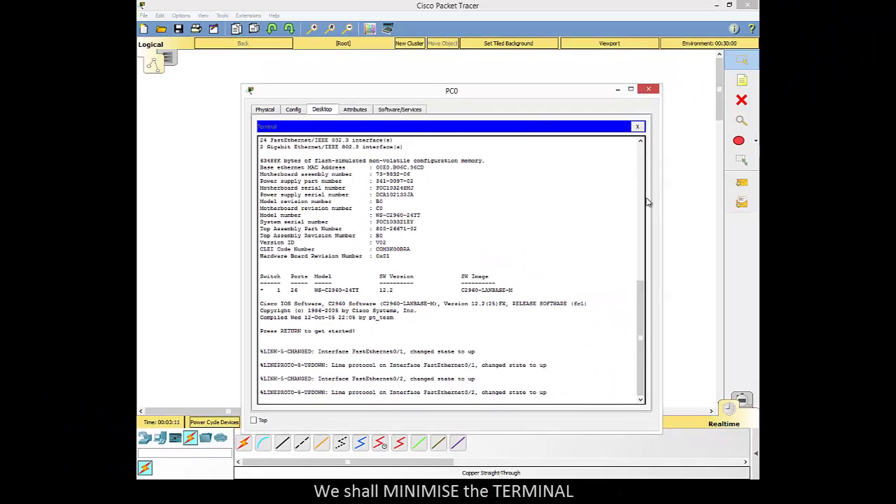
left_click(617, 90)
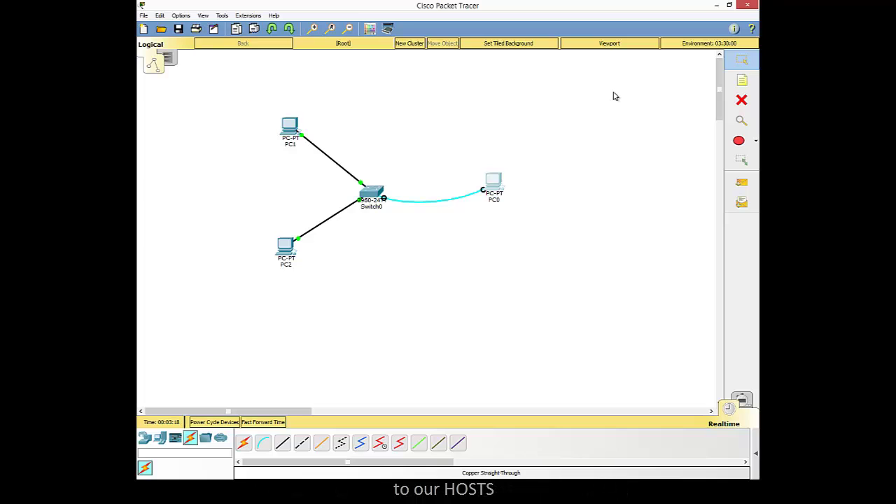
Set PC1's FastEthernet0 to IP 10.0.0.1, mask 255.0.0.0, and close its window
left_click(288, 128)
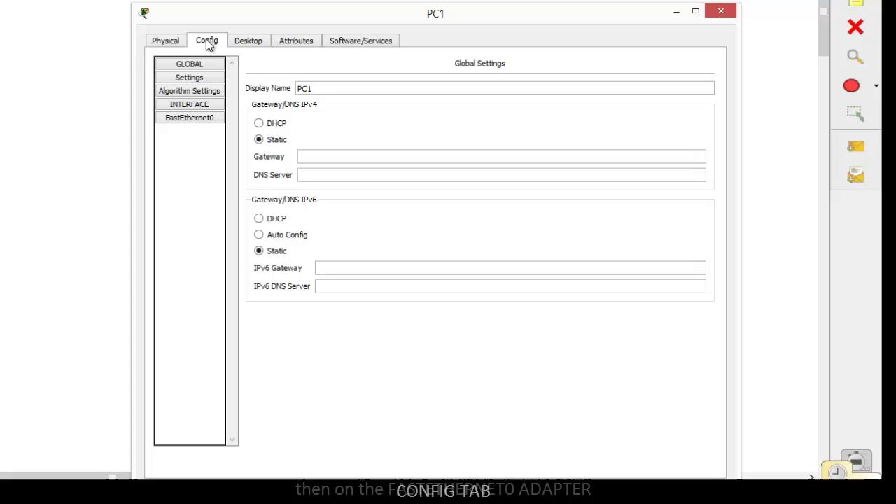
left_click(196, 118)
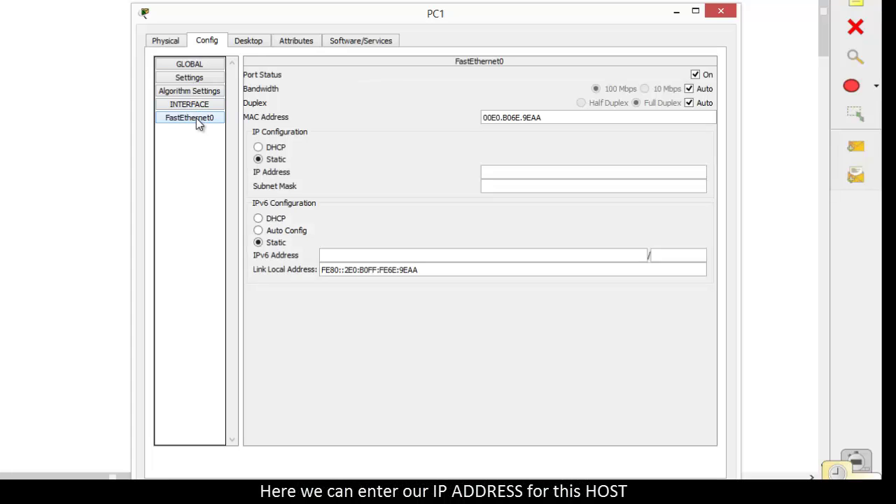
left_click(499, 173)
type("10.0")
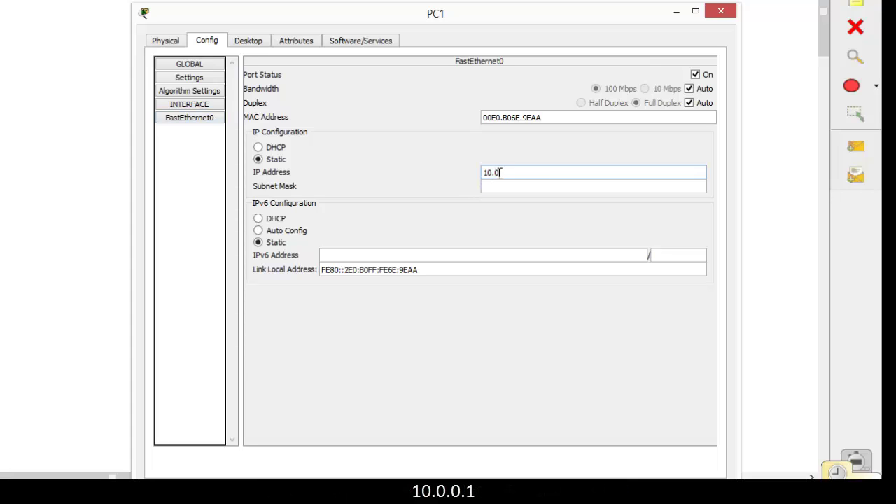
type(".0")
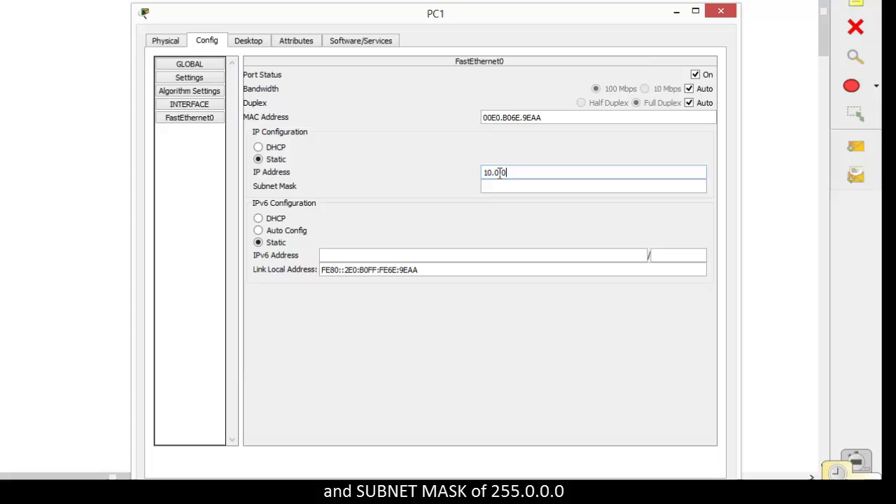
type(".1")
key("Tab")
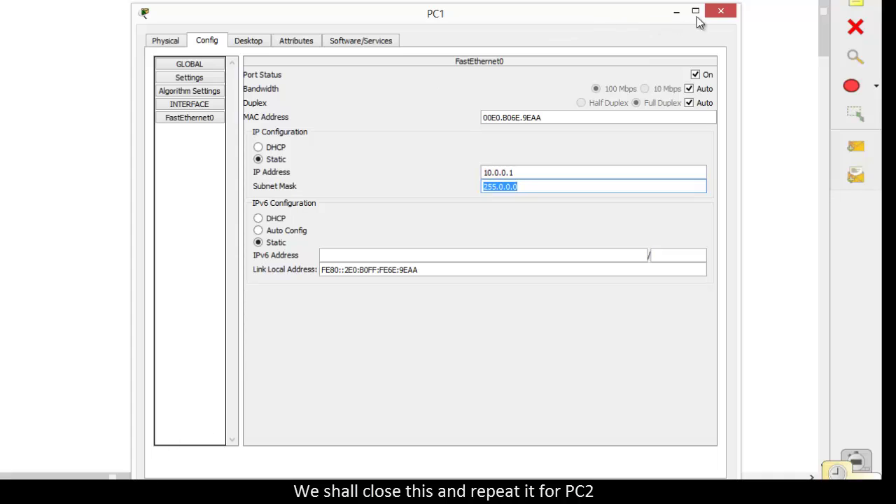
left_click(721, 12)
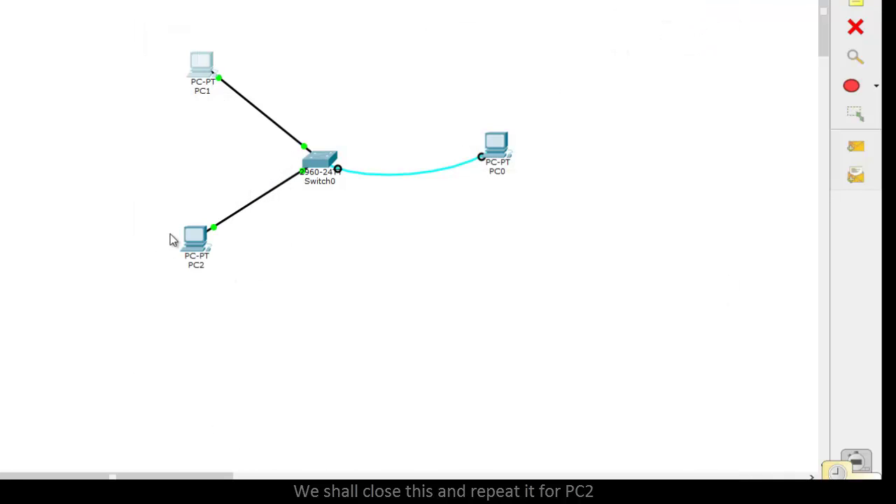
Enter IP 10.0.0.2 with mask 255.0.0.0 on PC2's FastEthernet0 interface
left_click(198, 232)
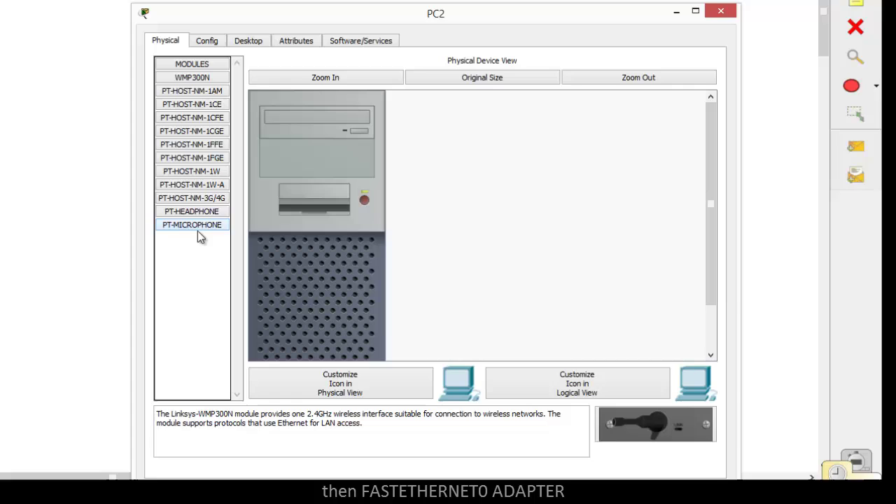
left_click(208, 40)
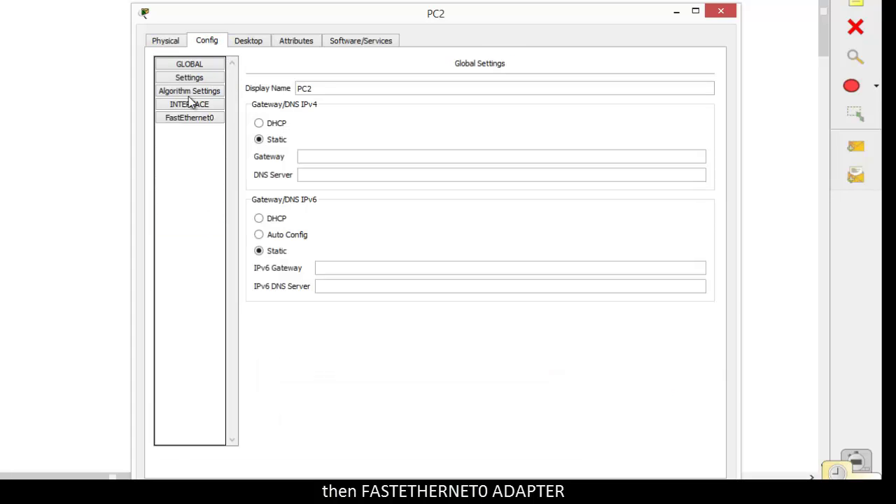
left_click(194, 119)
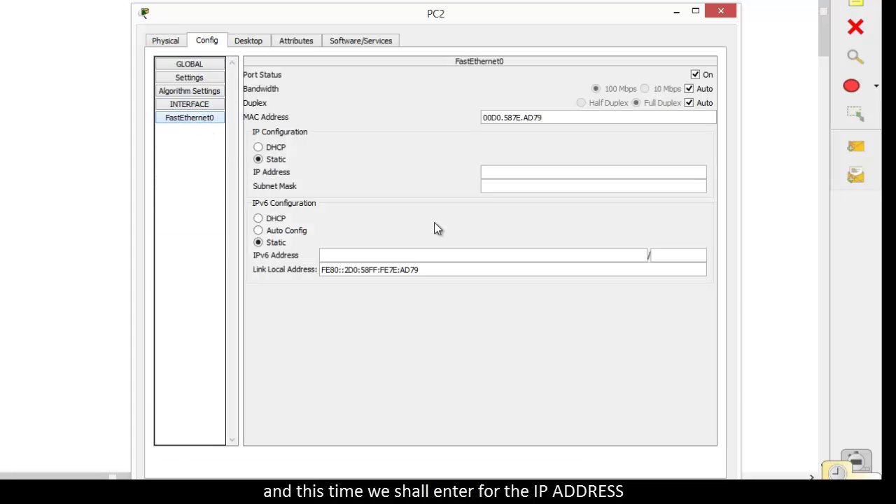
left_click(519, 173)
type("10.0.0")
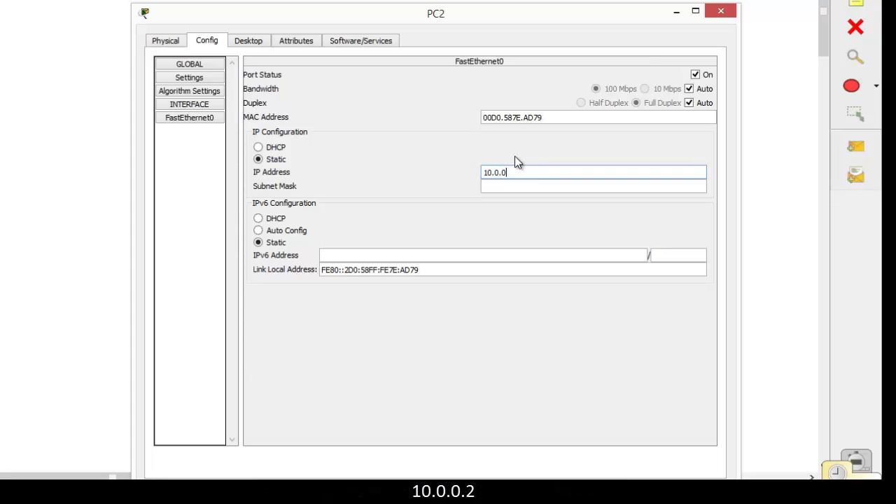
type(".2")
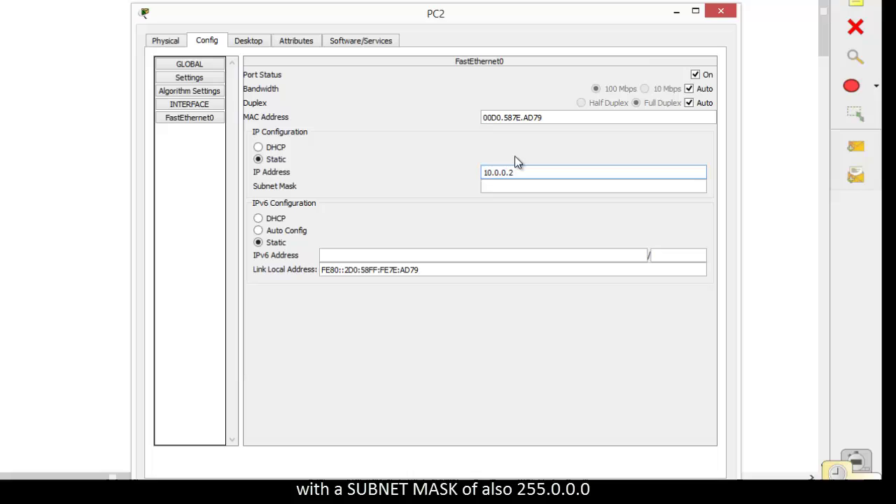
key("Tab")
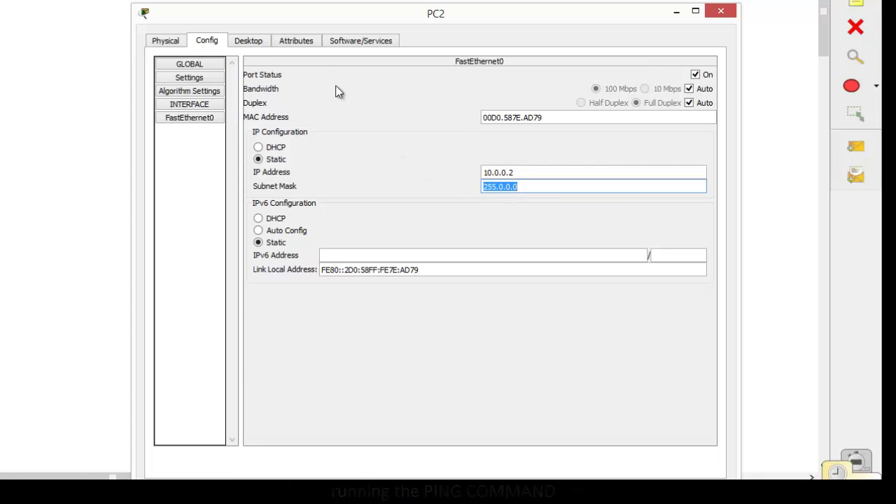
Run ipconfig in PC2's Command Prompt to confirm its address
left_click(250, 42)
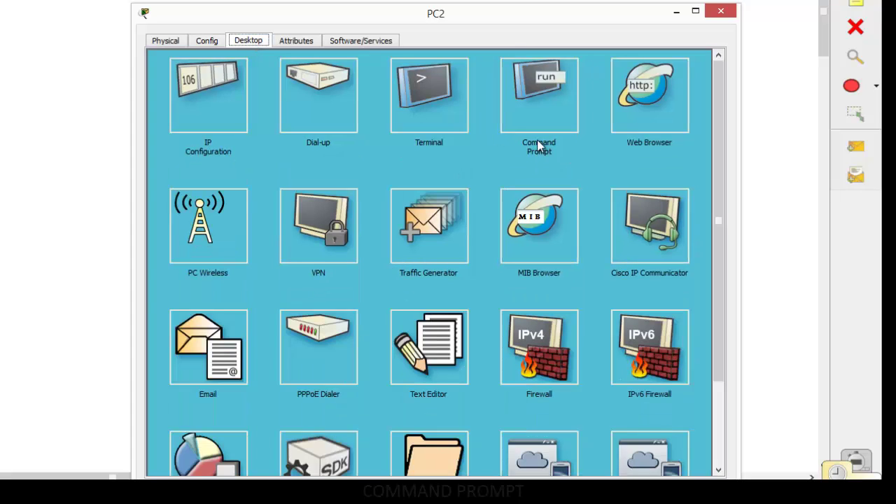
left_click(531, 90)
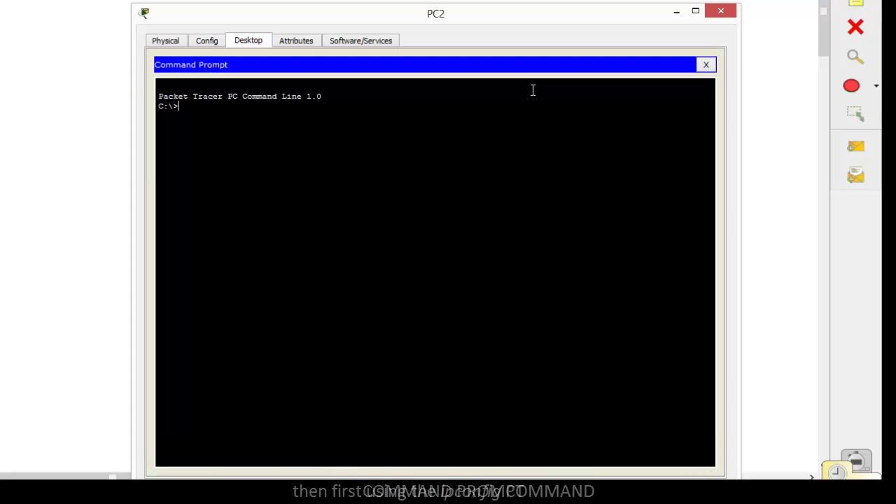
key("BackSpace")
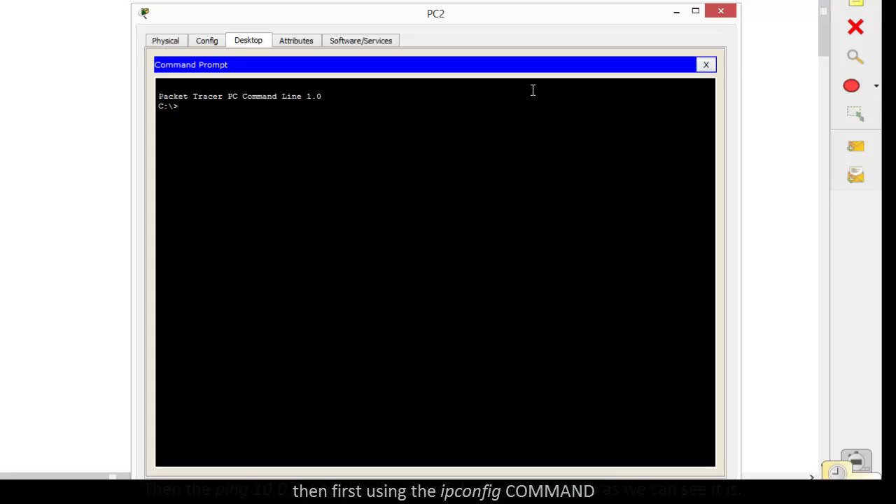
type("ipconfig")
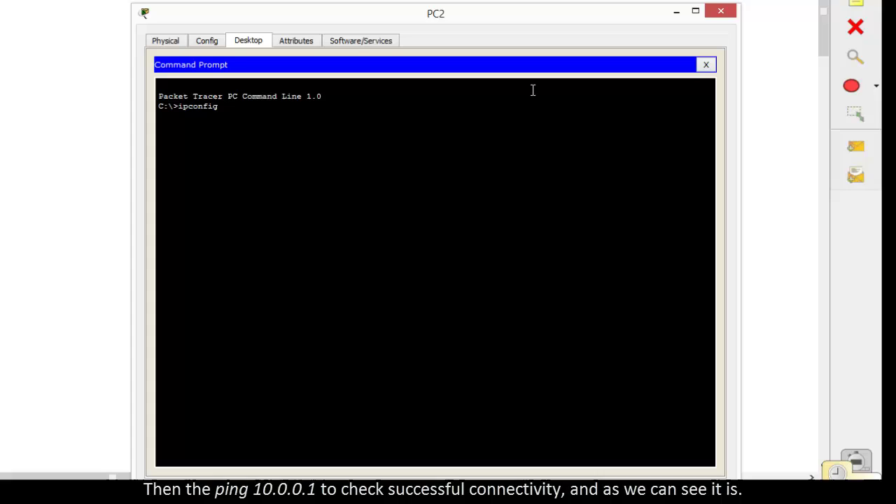
key("Return")
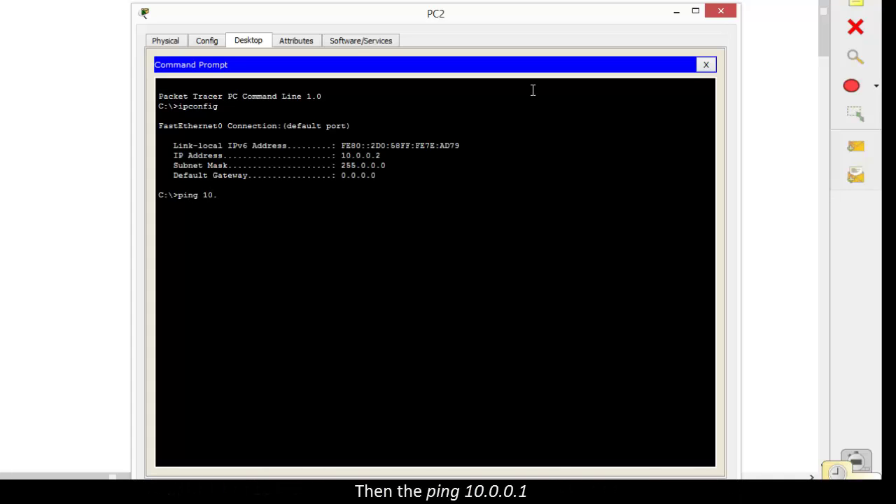
Ping 10.0.0.1 from PC2 for four replies, then close PC2's window
type("ping 10.0.0.1")
key("Return")
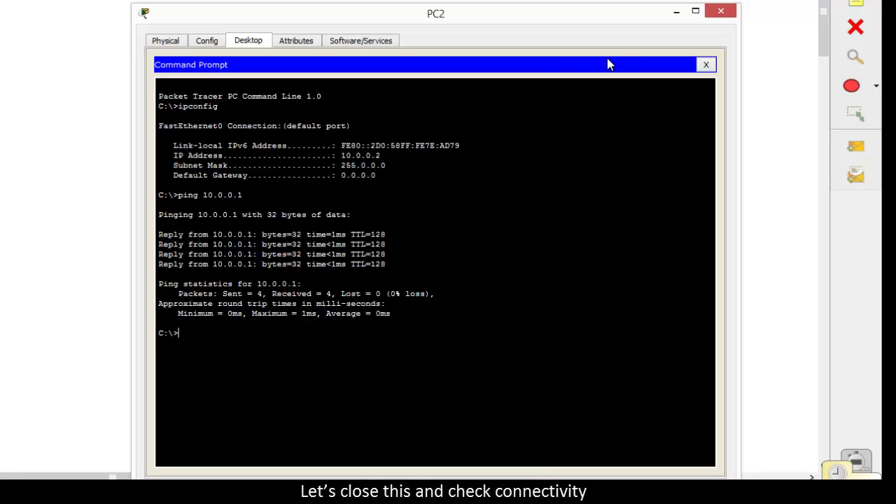
left_click(719, 13)
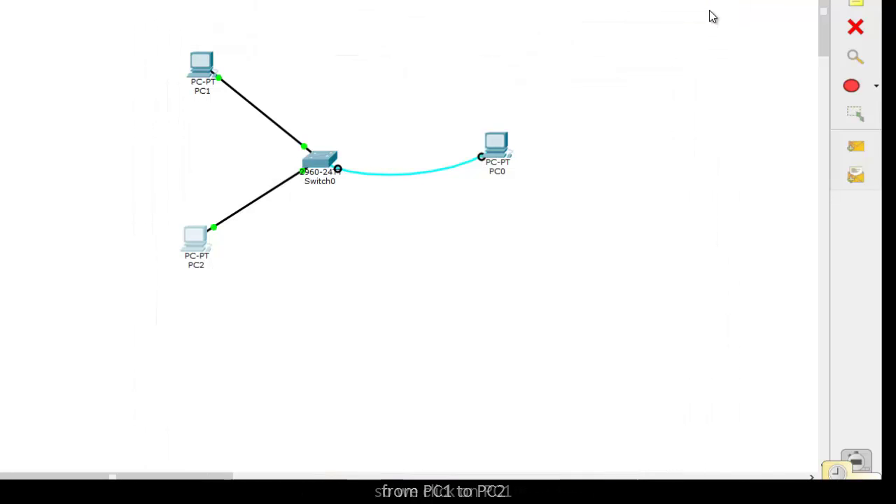
In PC1's Command Prompt, run ipconfig and ping 10.0.0.2 with 0% loss
left_click(204, 61)
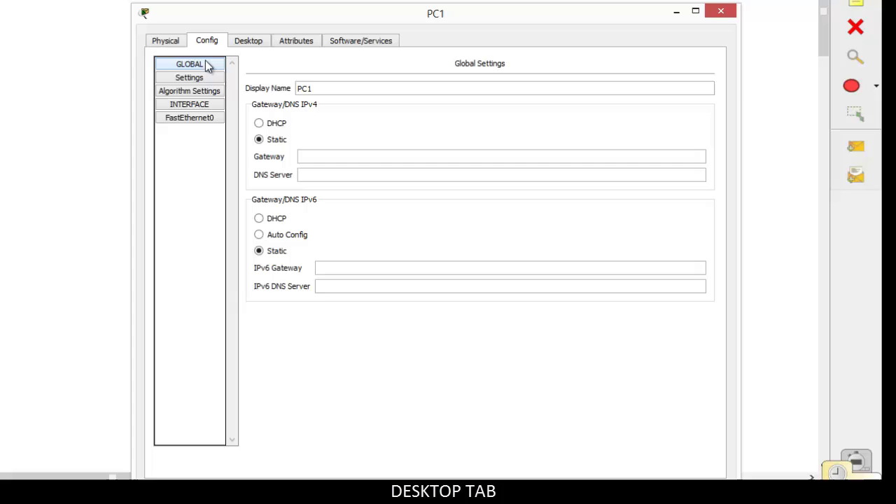
left_click(252, 48)
left_click(538, 91)
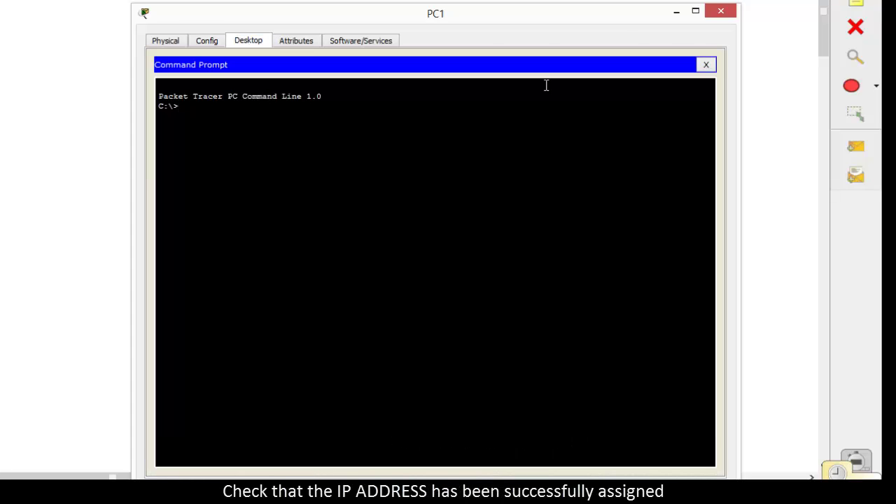
type("ipconfig")
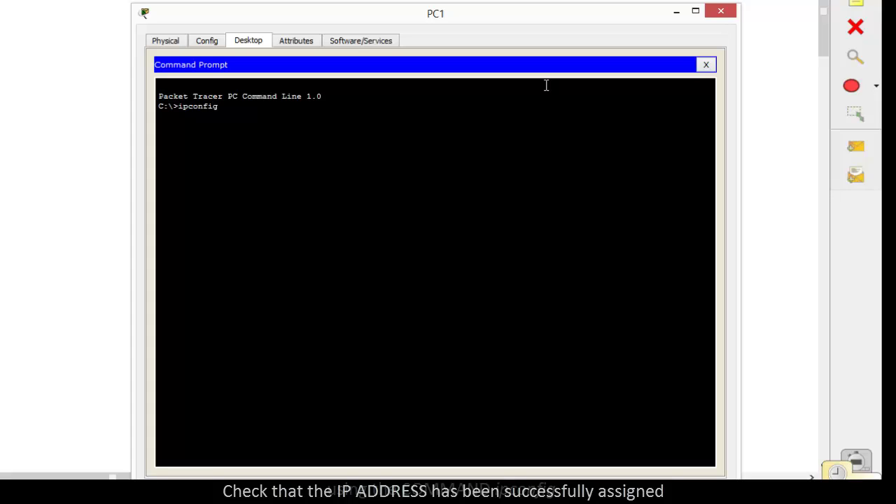
key("Return")
type("pin")
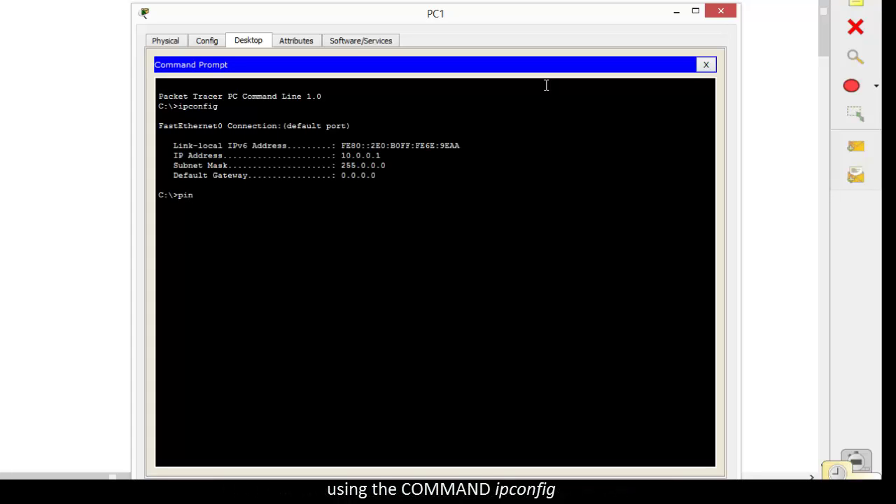
type("g 10")
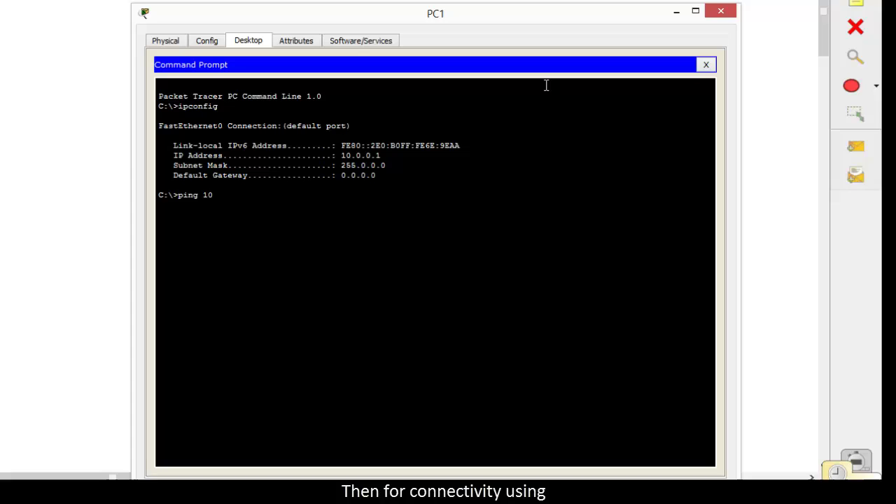
type(".0.0.2")
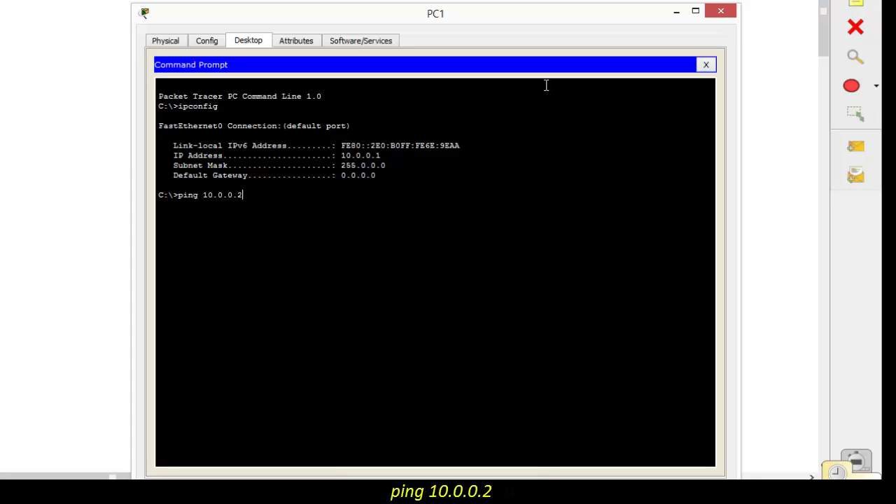
key("Return")
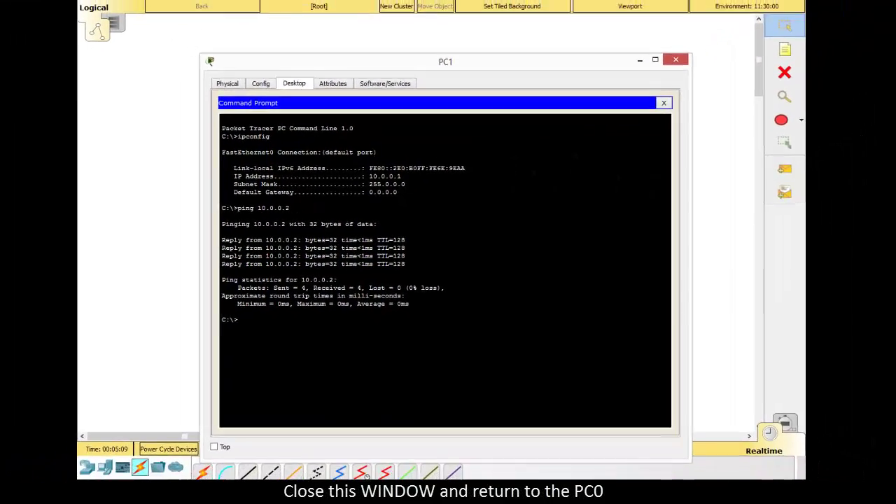
Close PC1's window, return to the switch console and enter privileged mode with enable
left_click(692, 40)
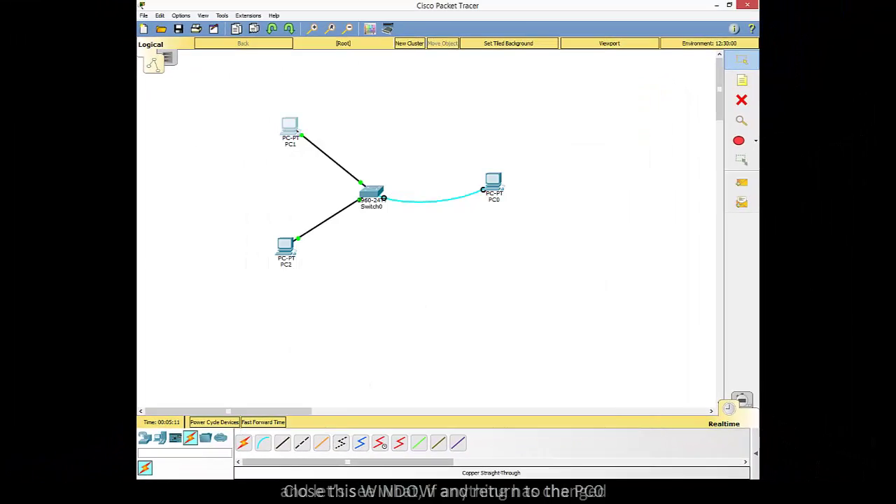
key("alt+Tab")
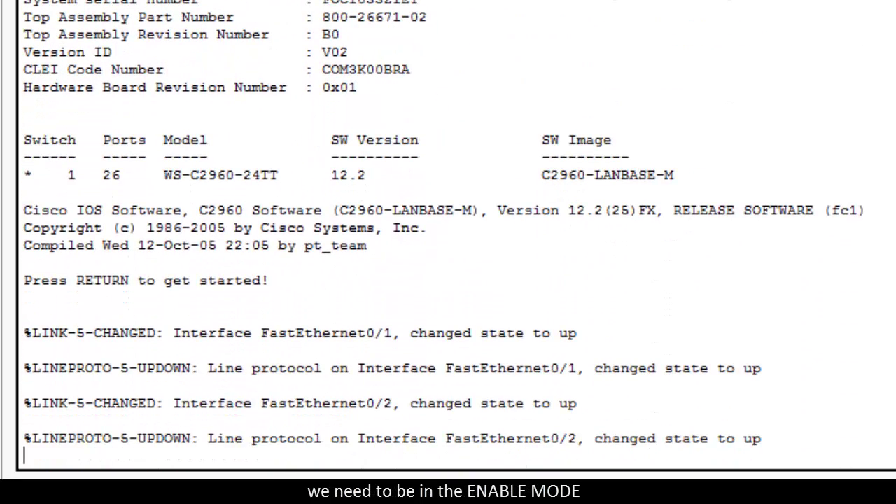
key("Return")
type("enable")
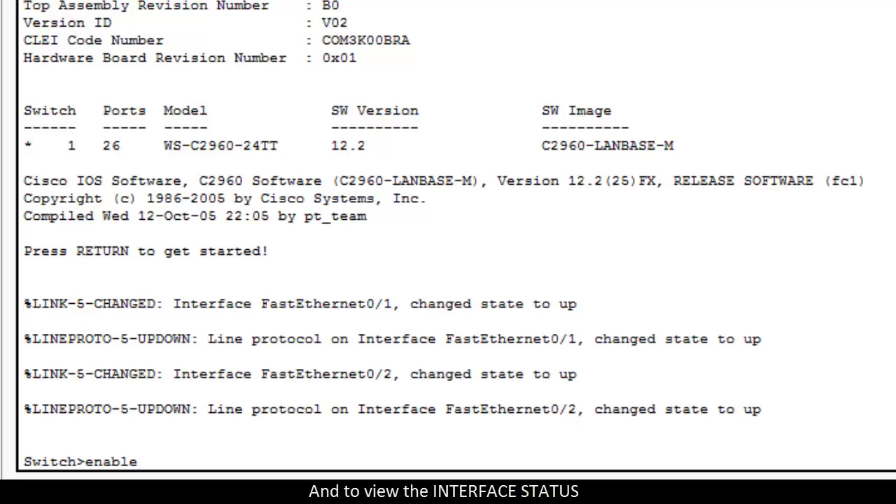
key("Return")
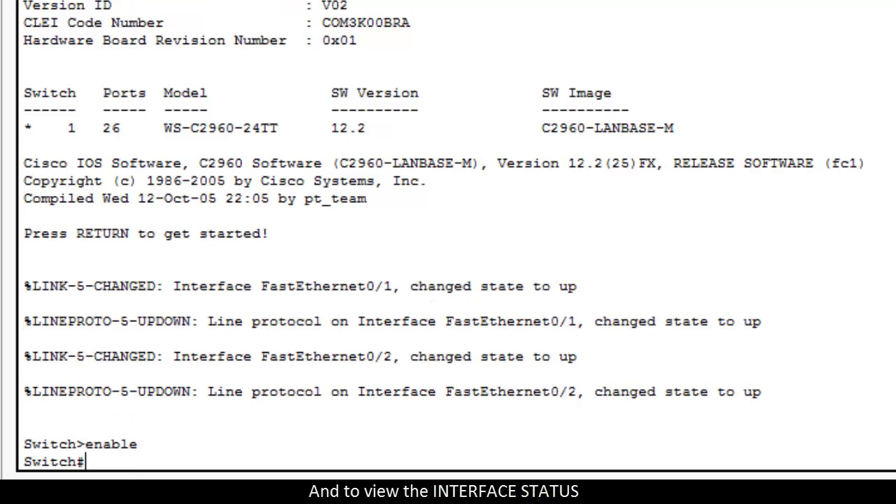
Run show interfaces, page through to FastEthernet0/3 down, then quit to Switch#
type("s")
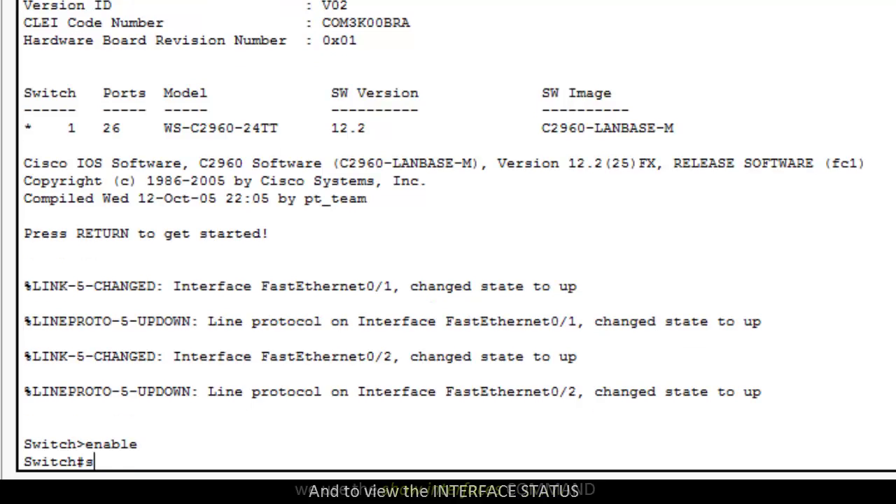
type("how interfaces")
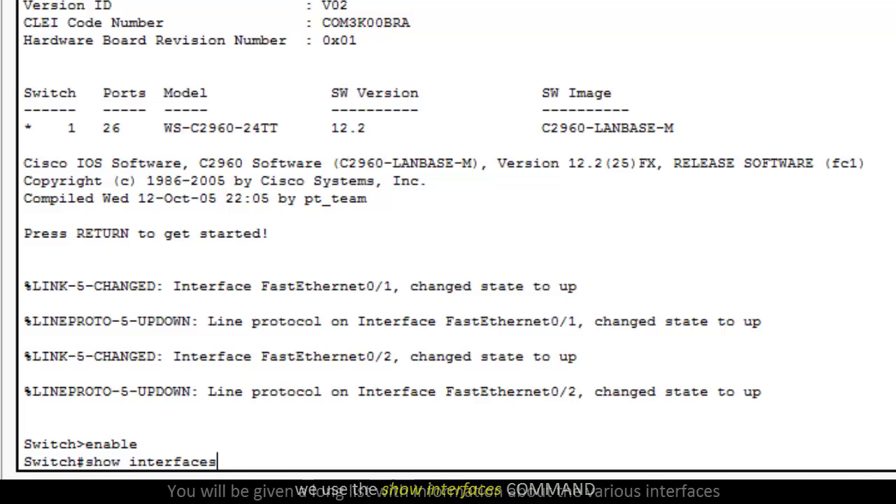
key("Return")
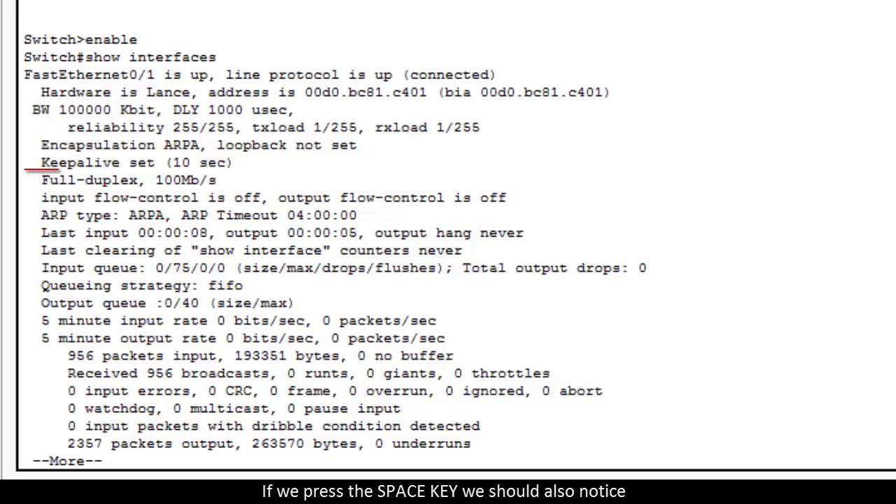
key("space")
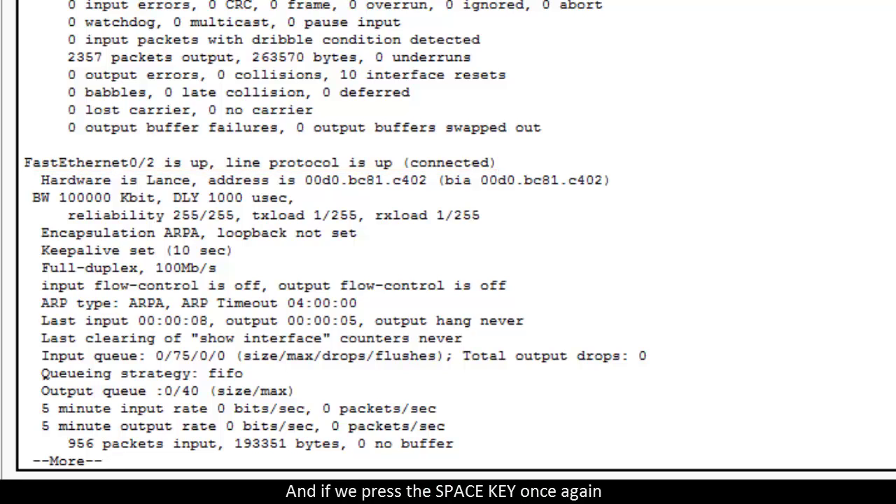
key("space")
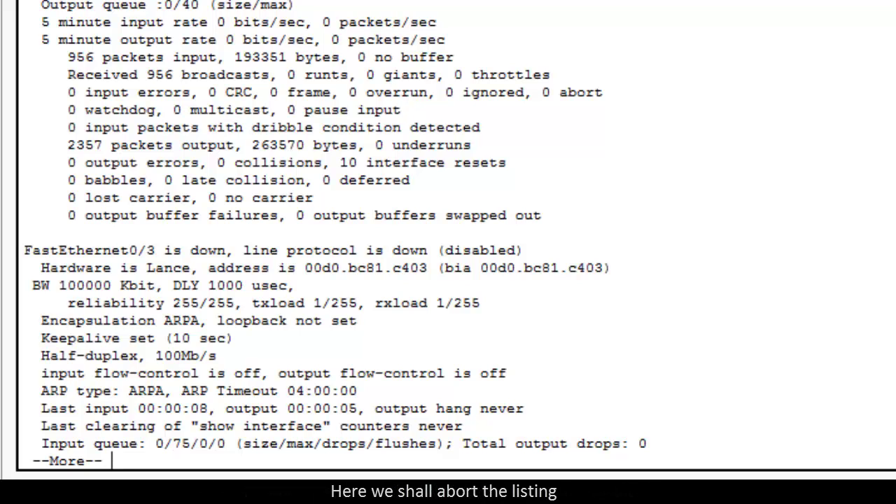
key("q")
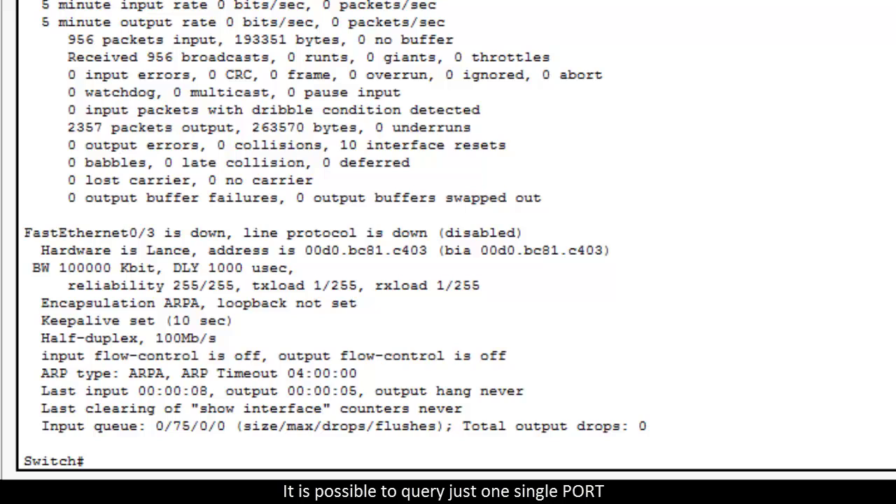
Run 'show interfaces fastethernet0/1' to confirm it is up at full-duplex 100Mb/s, then abort the listing
type("show interfaces")
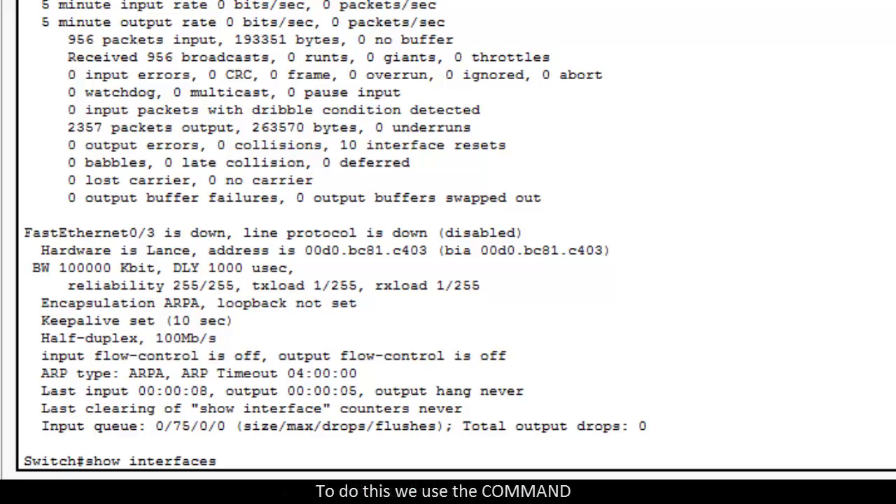
type(" fastei")
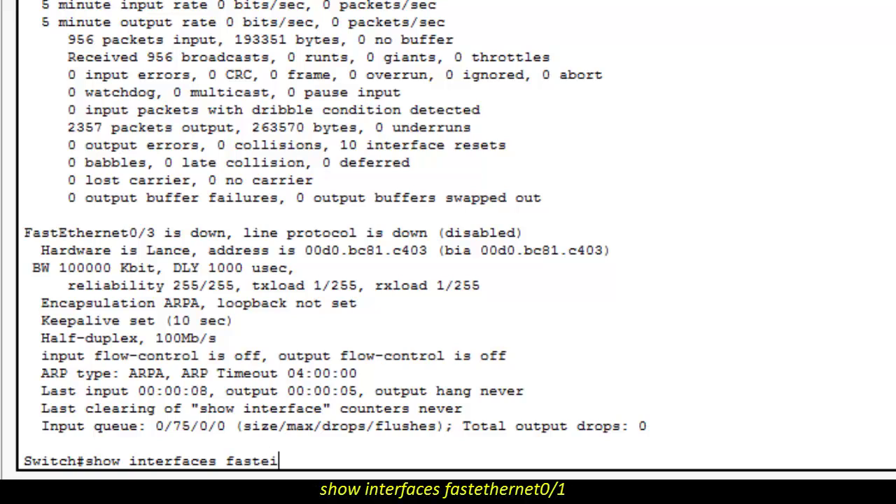
key("BackSpace")
type("thernet")
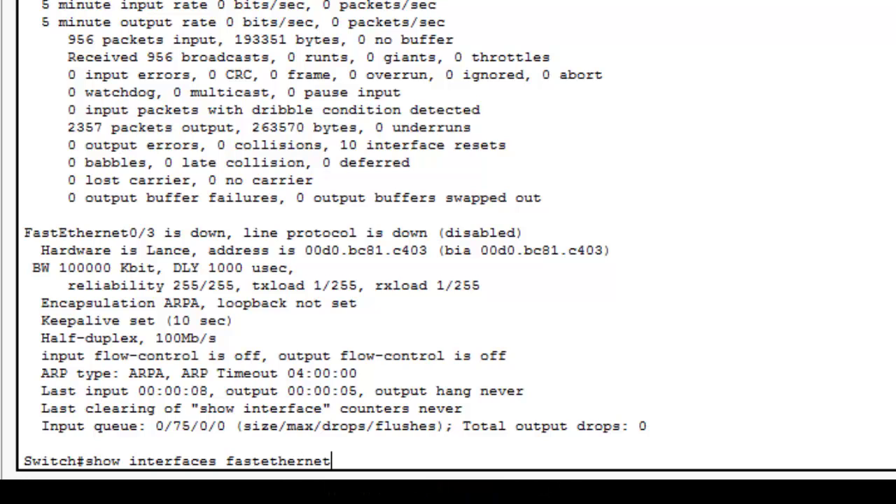
type("0/1")
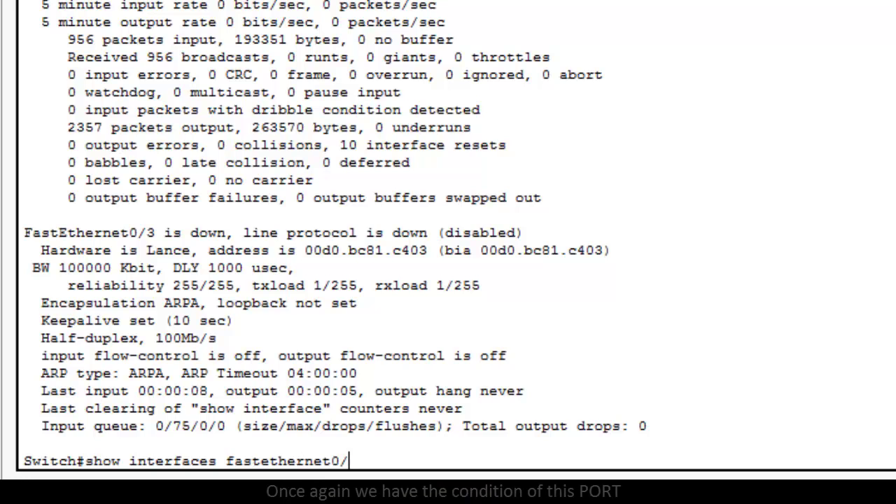
key("Return")
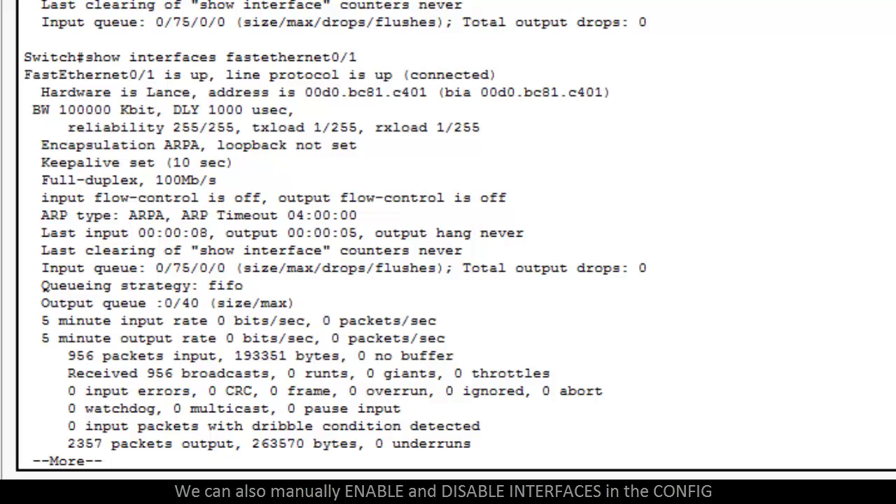
key("ctrl+c")
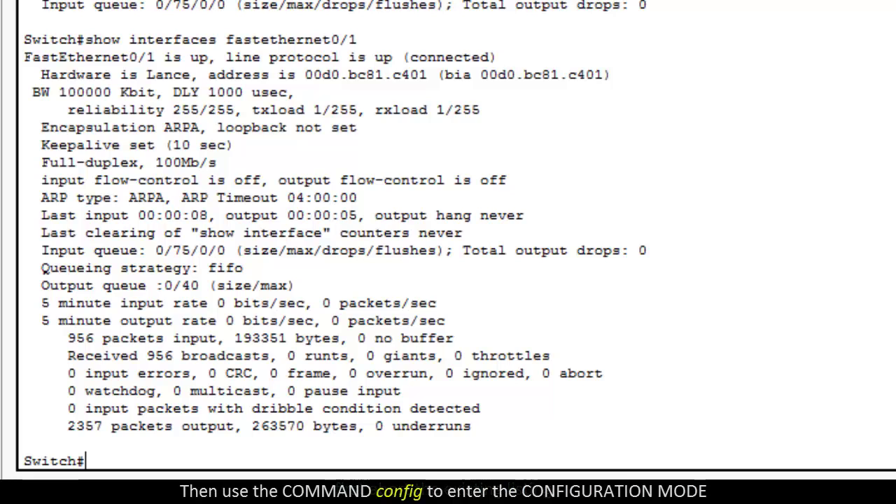
Enter terminal configuration mode and select interface FastEthernet0/1 to reach Switch(config-if)#
type("config")
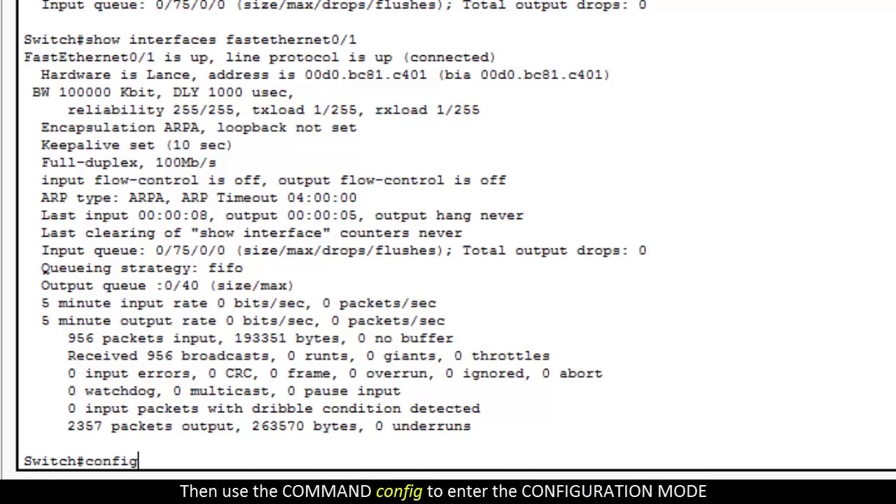
key("Return")
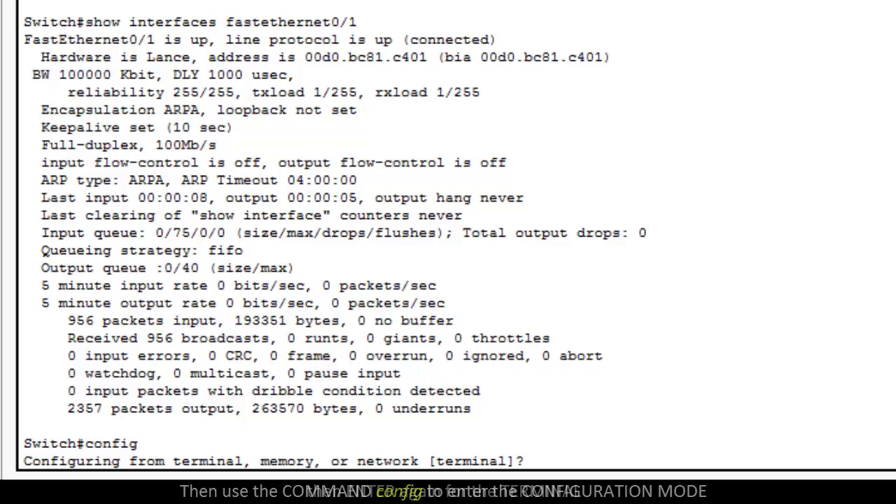
key("Return")
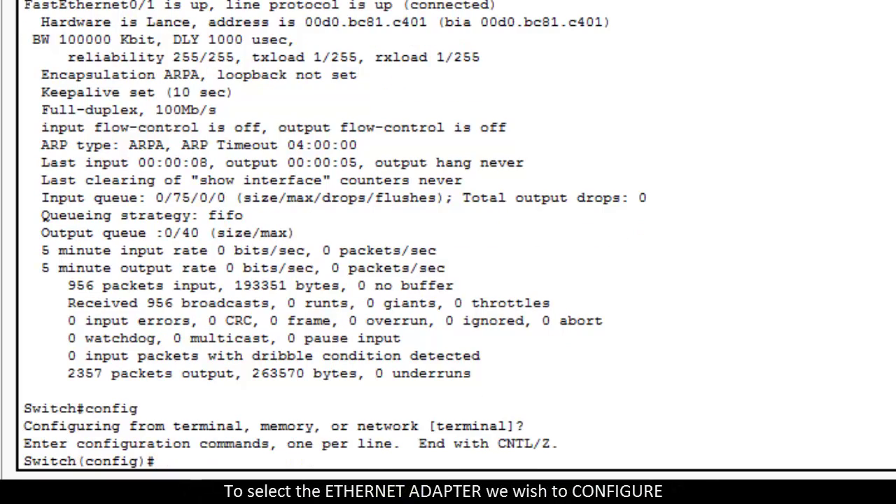
type("interf")
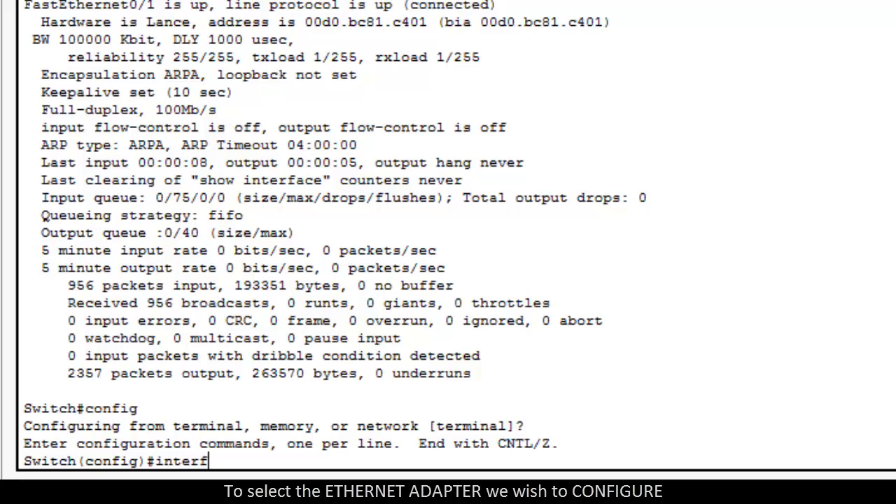
type("ace")
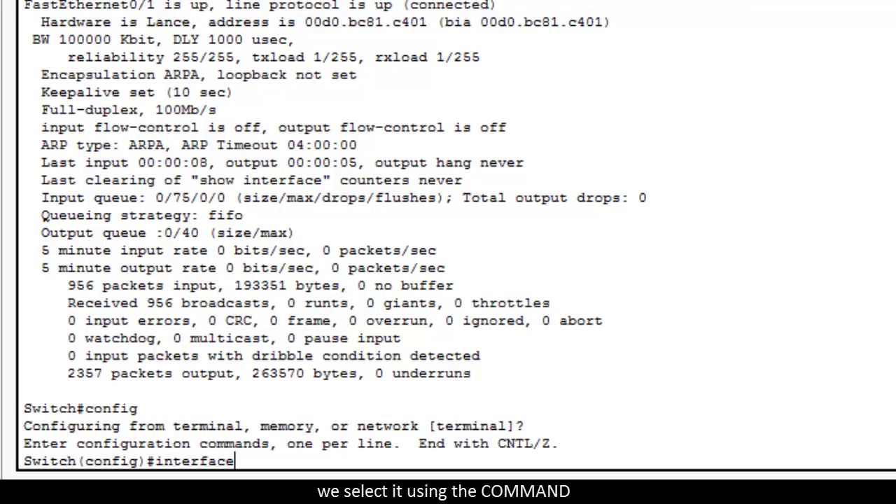
type("s")
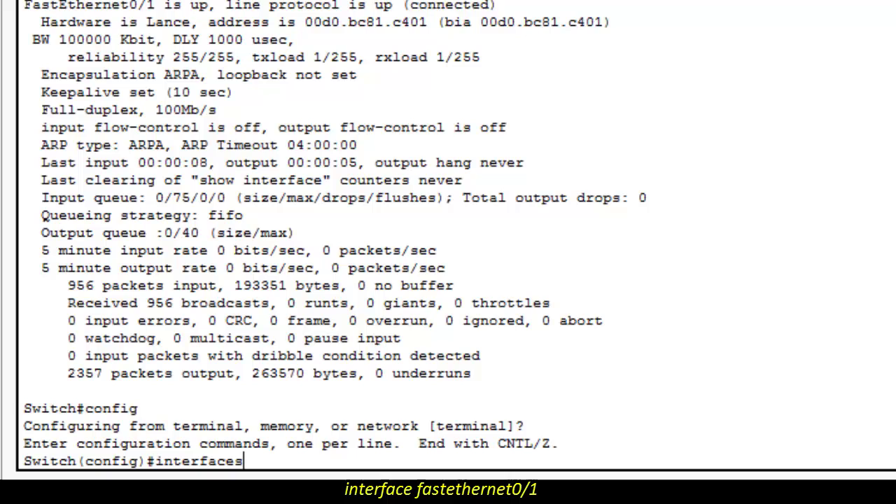
key("BackSpace")
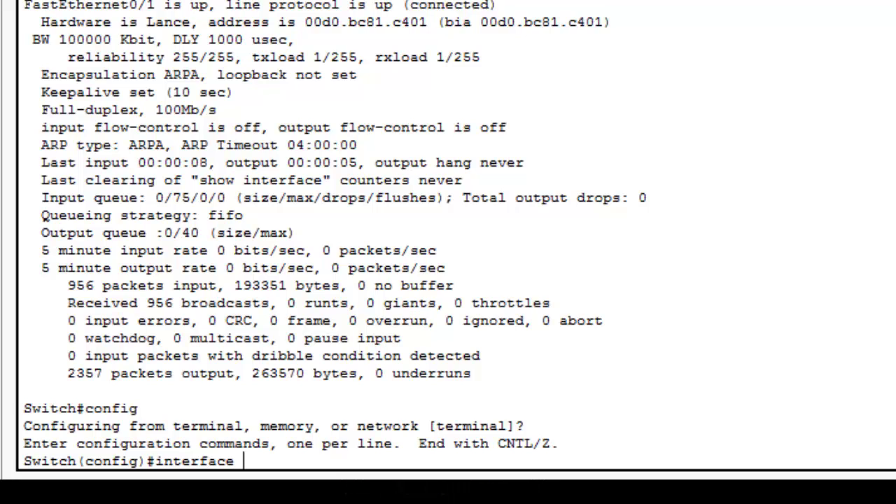
type("fastetherne")
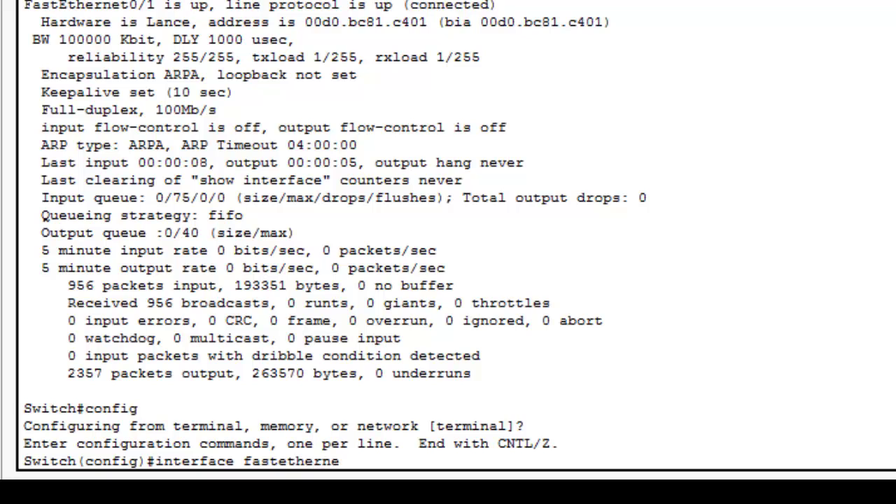
type("t0/1")
key("Return")
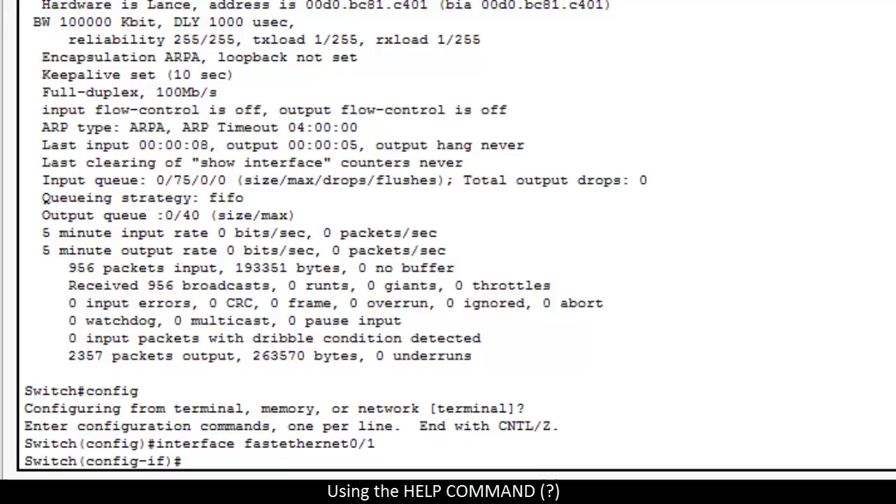
List the interface commands with '?', then apply 'shutdown' so FastEthernet0/1 goes administratively down
type("?")
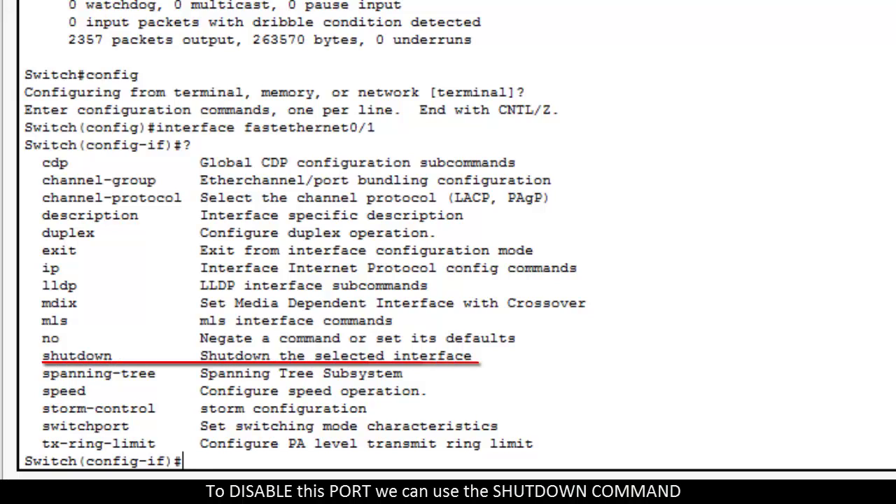
type("shu")
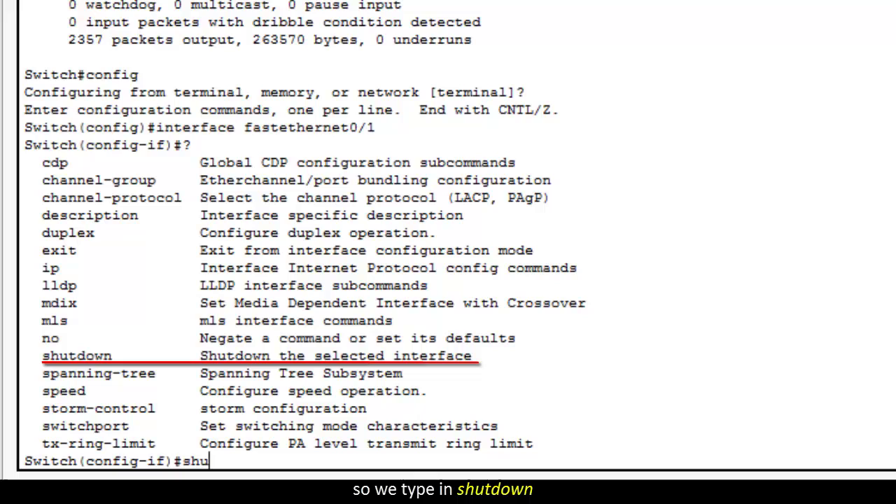
type("t")
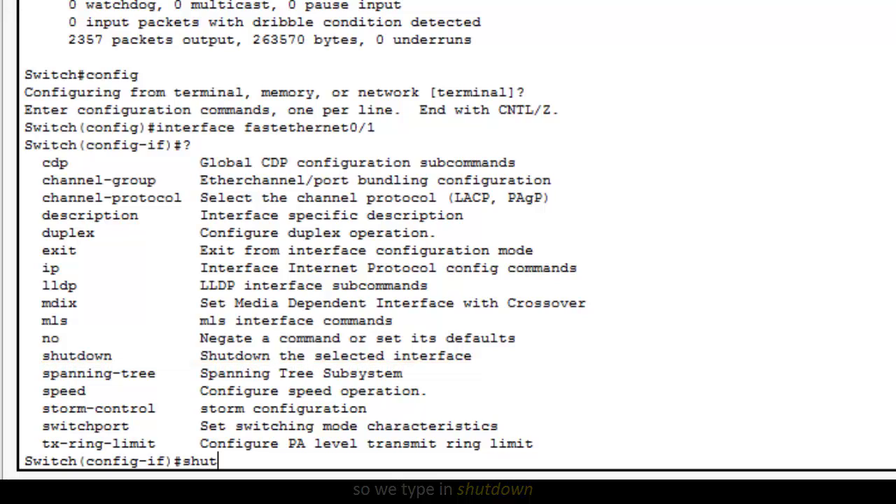
type("down")
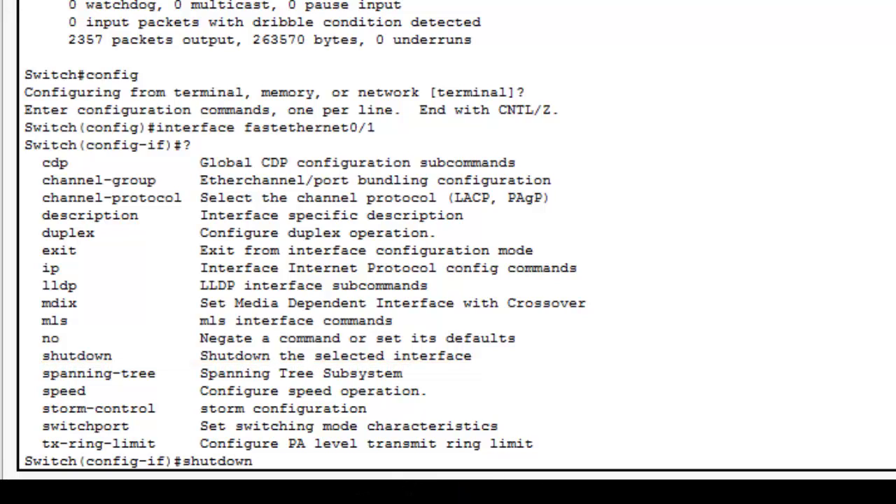
key("Return")
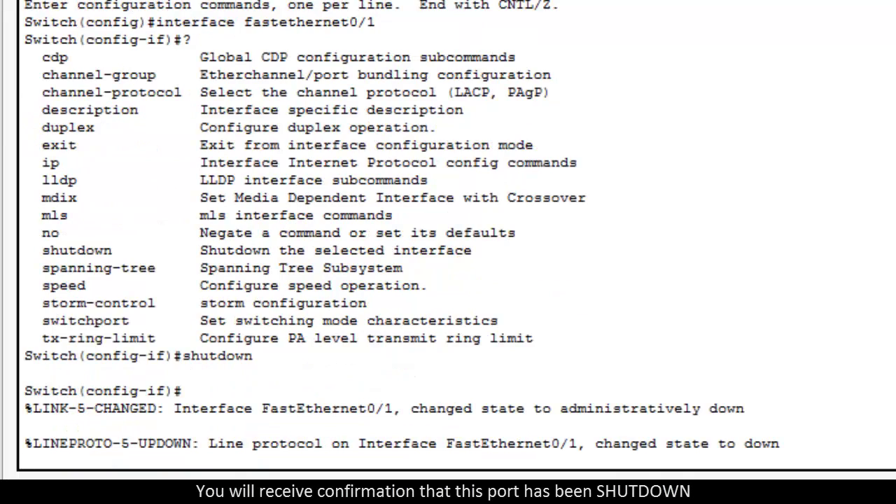
key("Return")
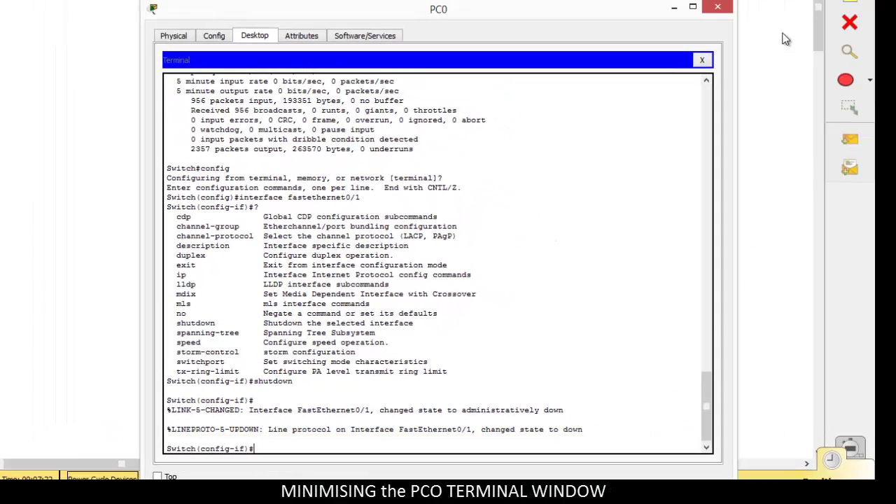
Rerun 'ping 10.0.0.2' from PC1's Command Prompt and see the requests time out
left_click(674, 9)
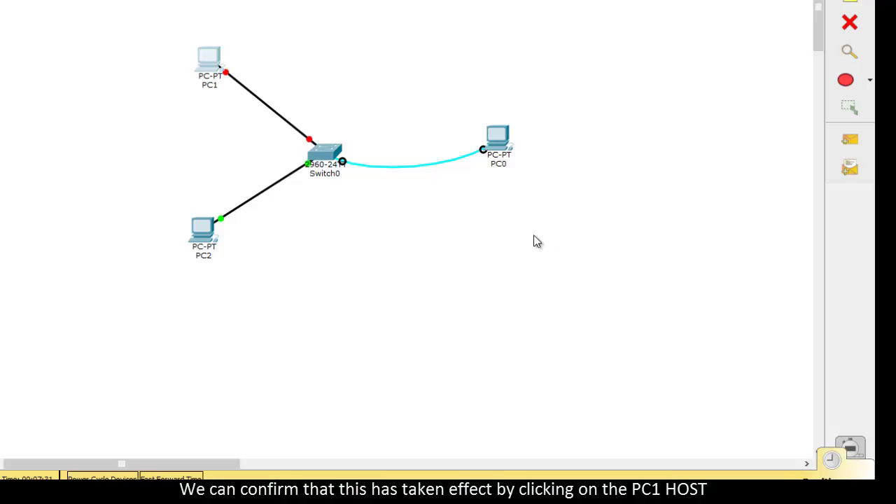
left_click(210, 59)
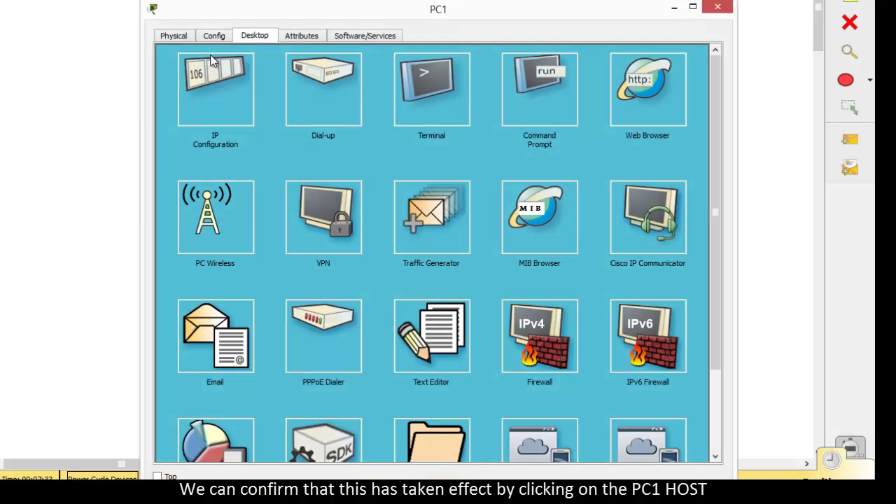
left_click(540, 77)
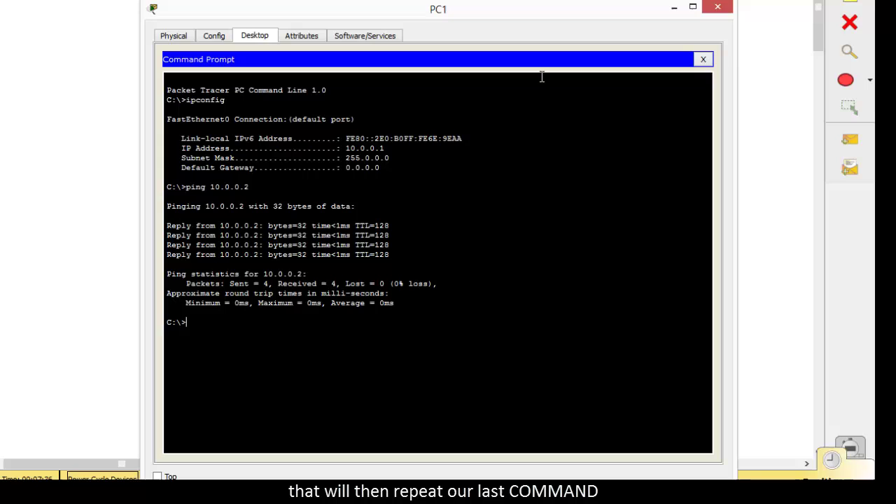
key("Up")
key("Return")
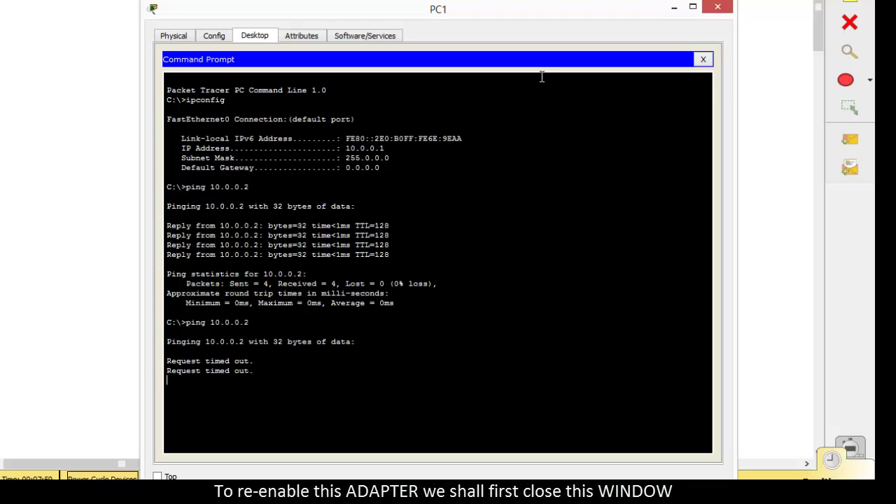
Enter 'no shutdown' in PC0's switch terminal, then view the topology with PC1's link green again
left_click(717, 7)
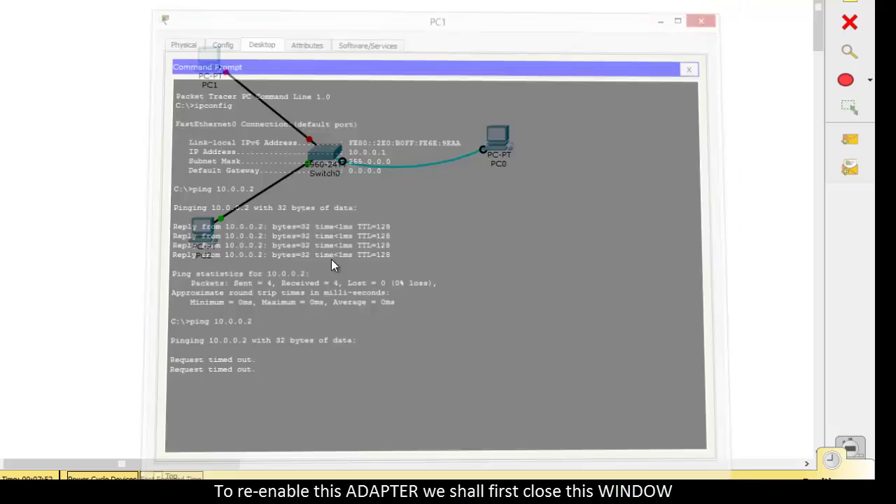
mouse_move(304, 491)
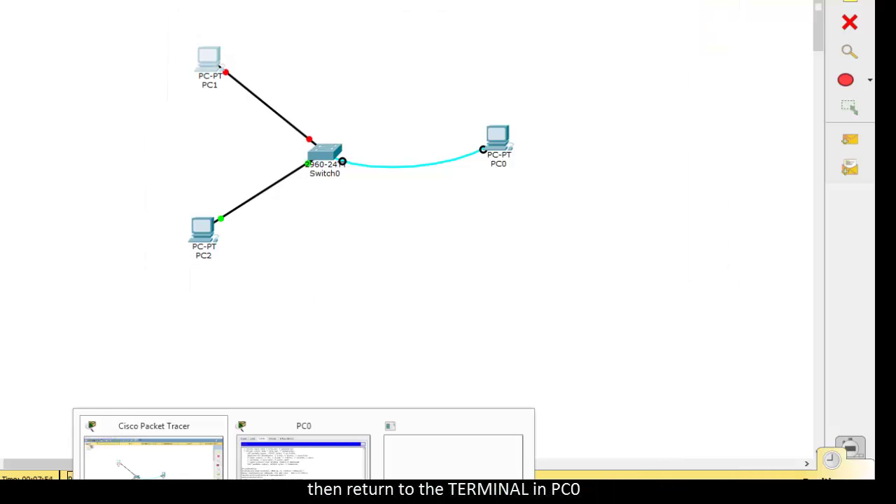
left_click(304, 455)
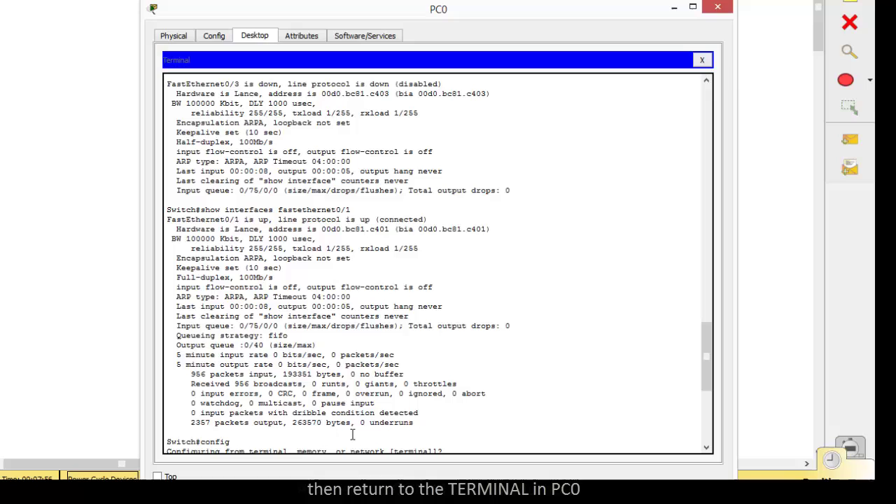
left_click(707, 439)
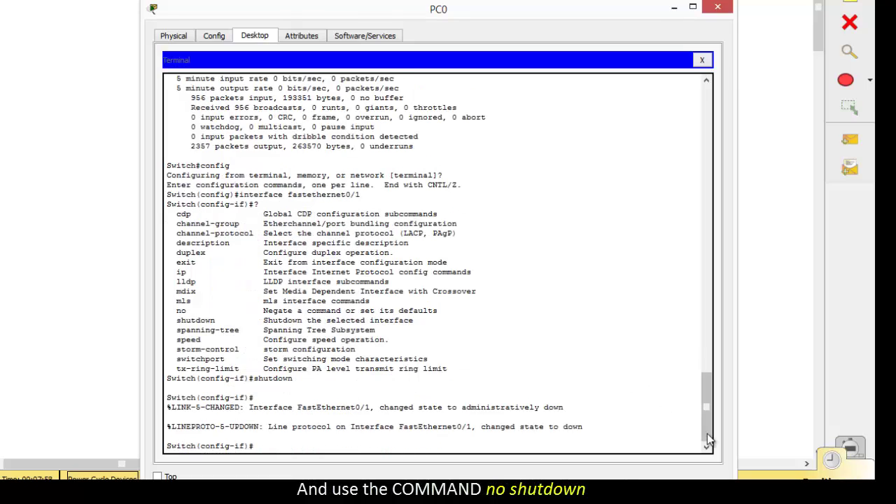
type("no sh")
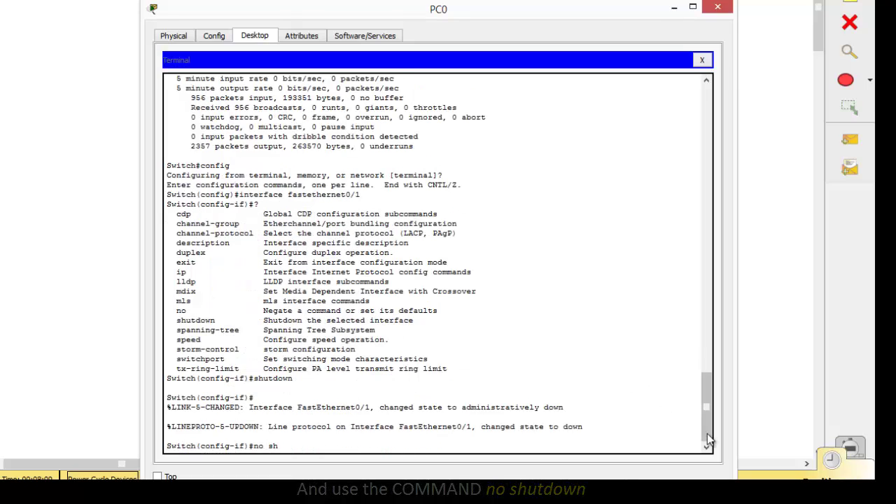
type("utdown")
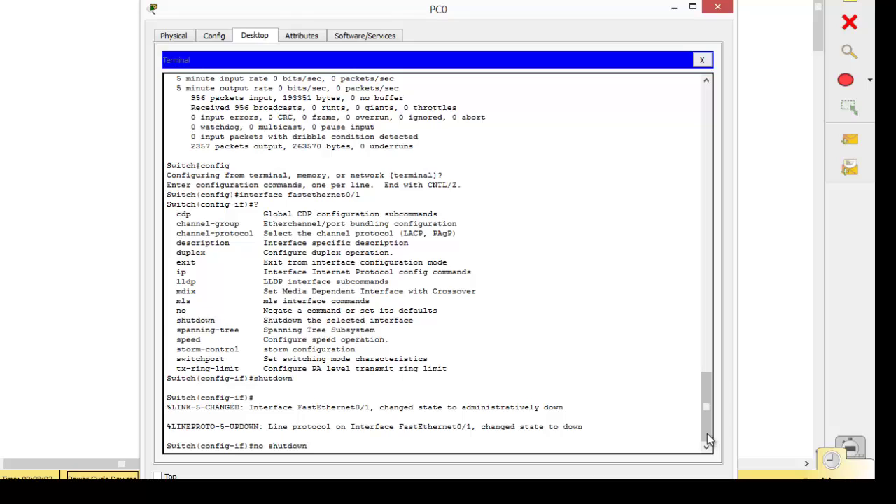
key("Return")
key("Return")
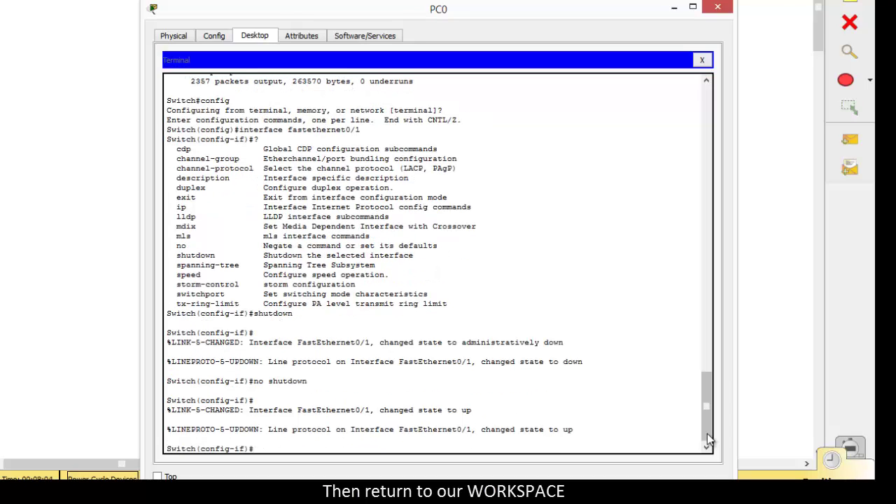
left_click(671, 9)
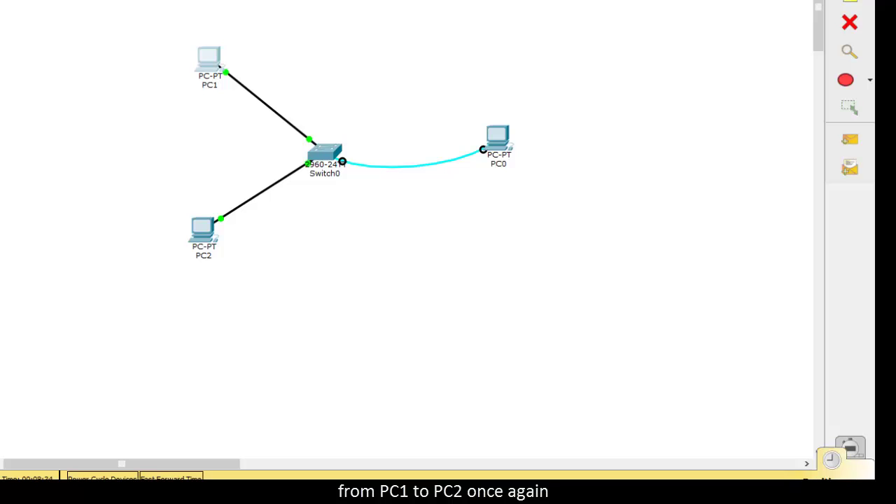
Rerun 'ping 10.0.0.2' from PC1, get 4 of 4 replies, and close PC1's window
left_click(214, 68)
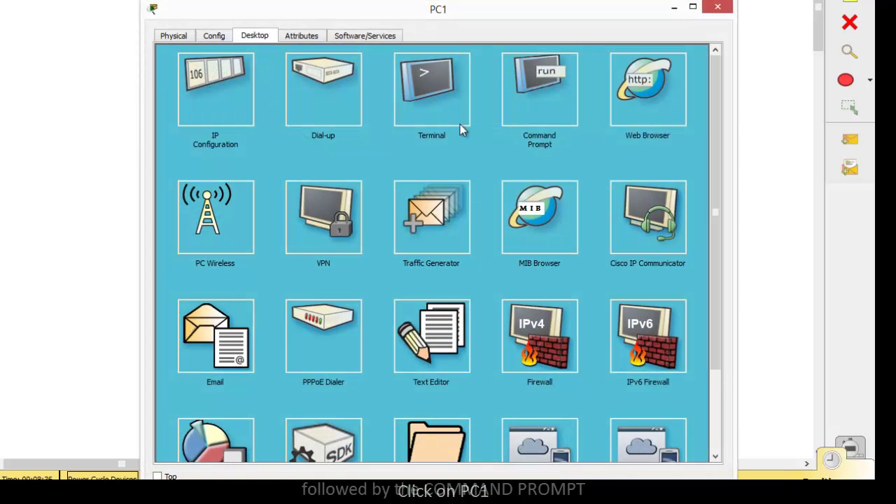
left_click(554, 85)
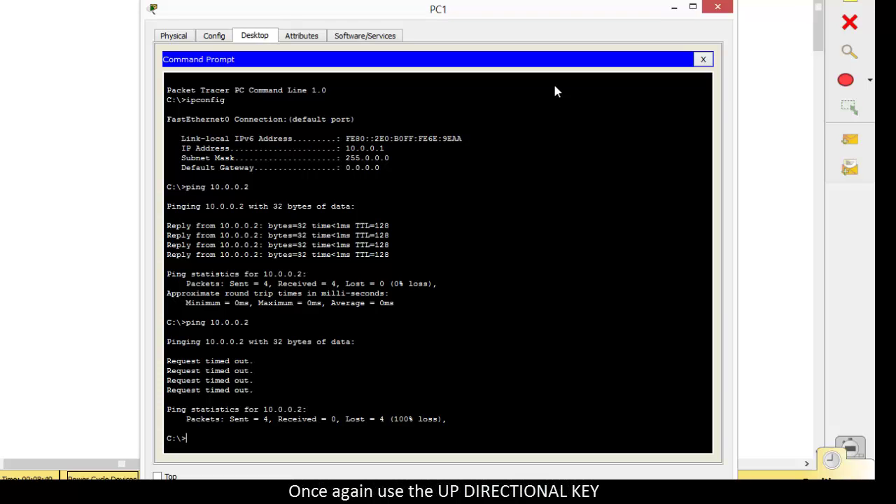
key("Up")
key("Return")
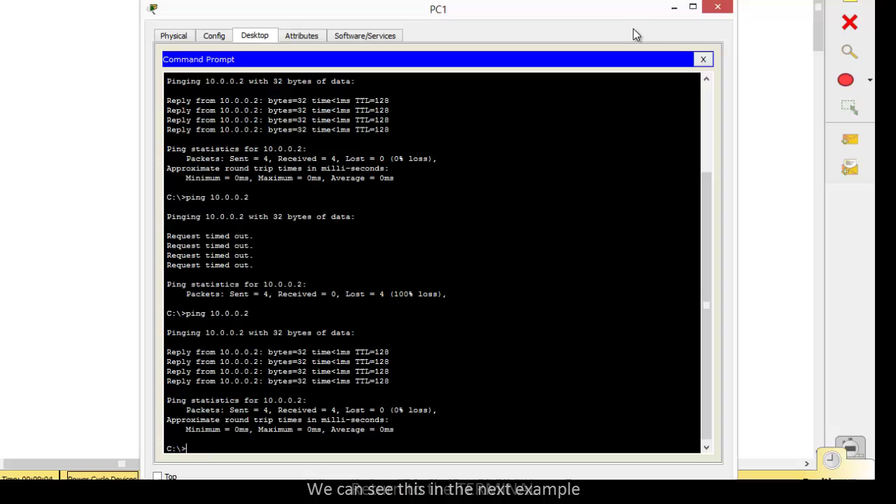
left_click(717, 7)
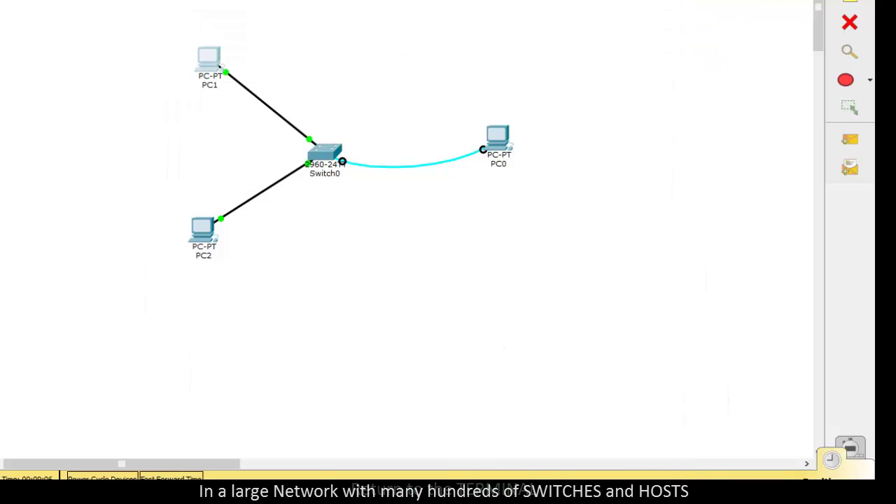
Set FastEthernet0/1's description to 'connected to pc2' in PC0's switch terminal
left_click(443, 426)
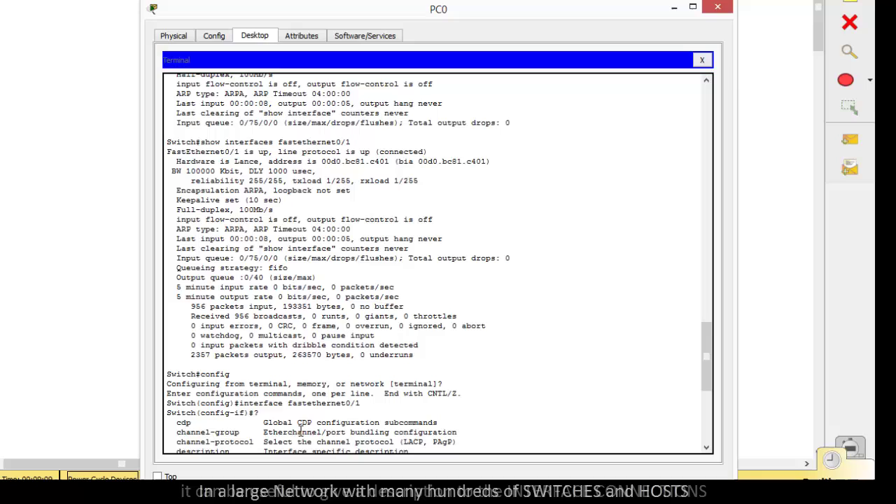
left_click(706, 434)
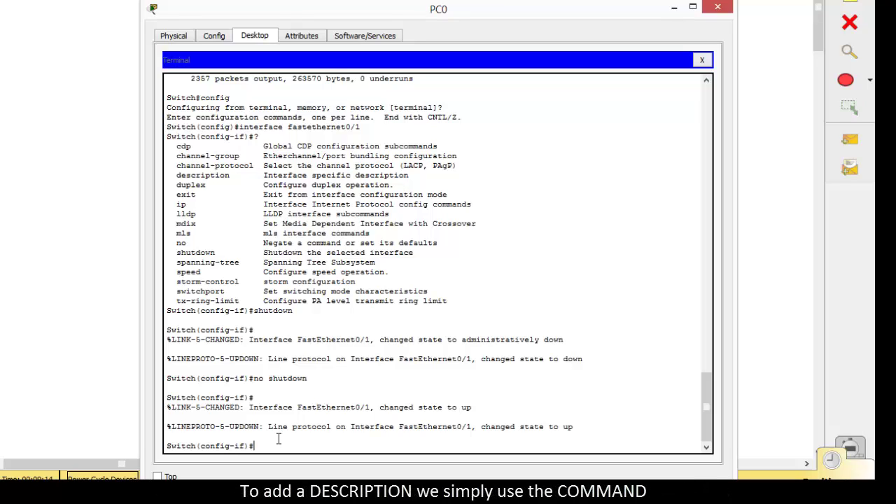
type("iption")
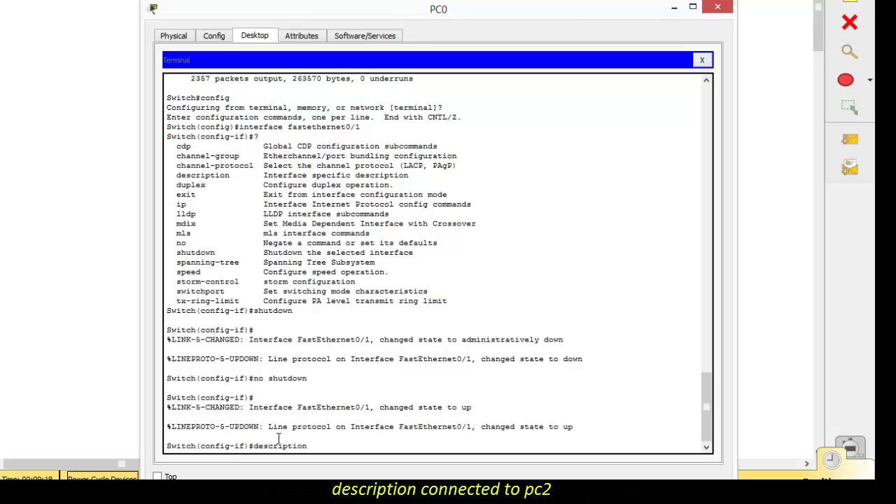
type(" conn")
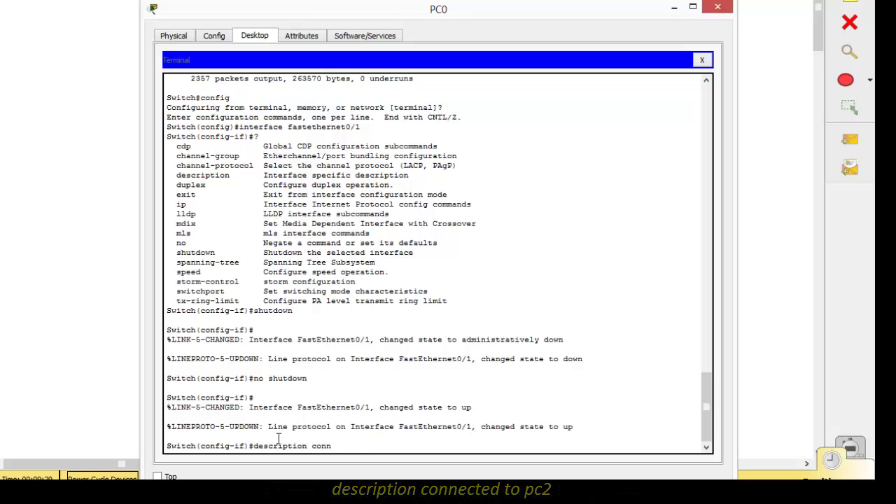
type("ected ")
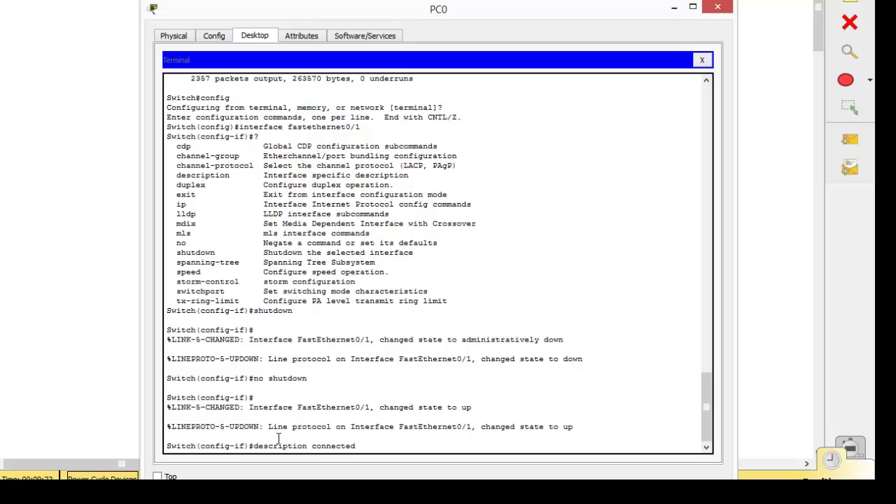
type("to pc")
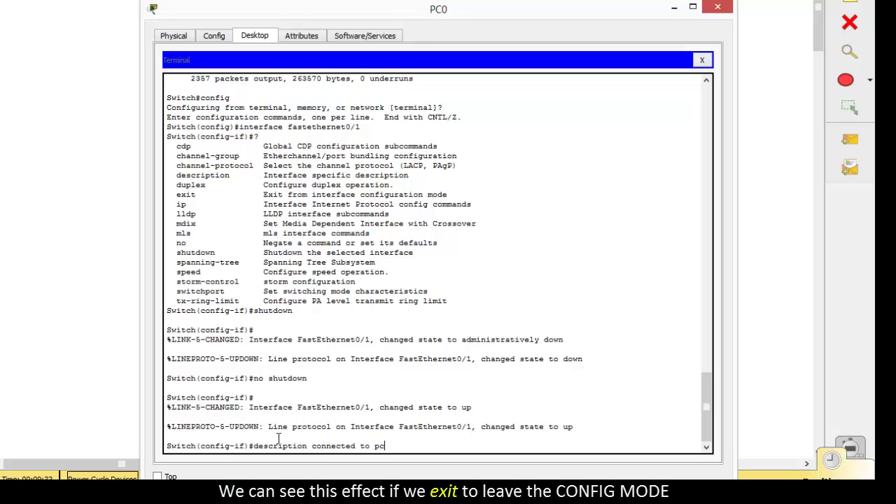
type("2")
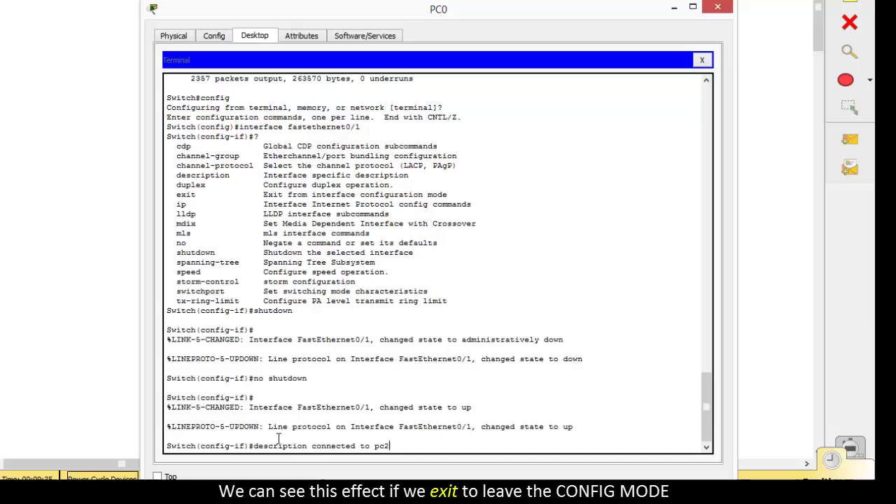
key("Return")
Exit interface and global configuration modes back to the Switch# prompt
type("exi")
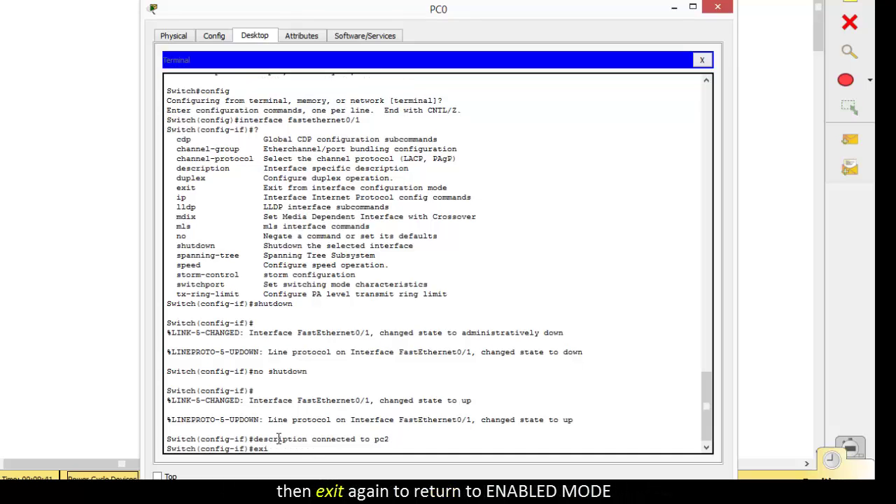
type("t")
key("Return")
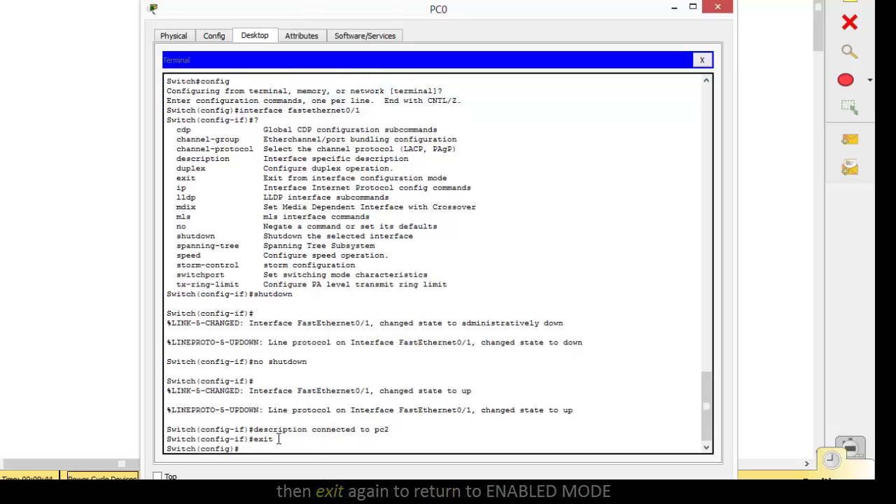
type("exit")
key("Return")
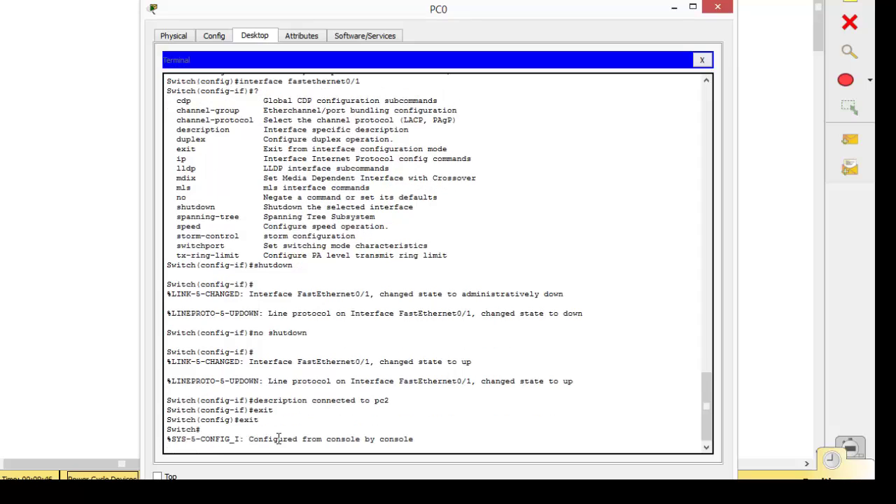
Run 'show interface fa0/1' to see 'Description: connected to pc2', then quit the paged output
key("Return")
type("sh")
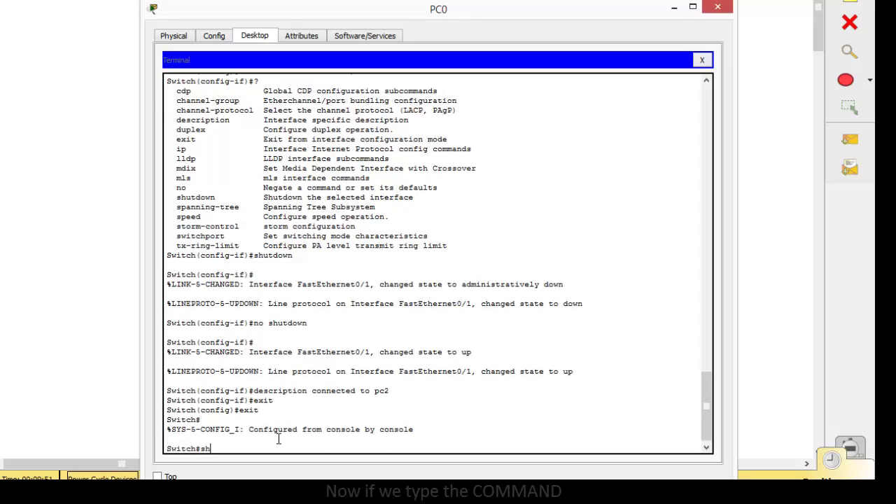
type("ow interface")
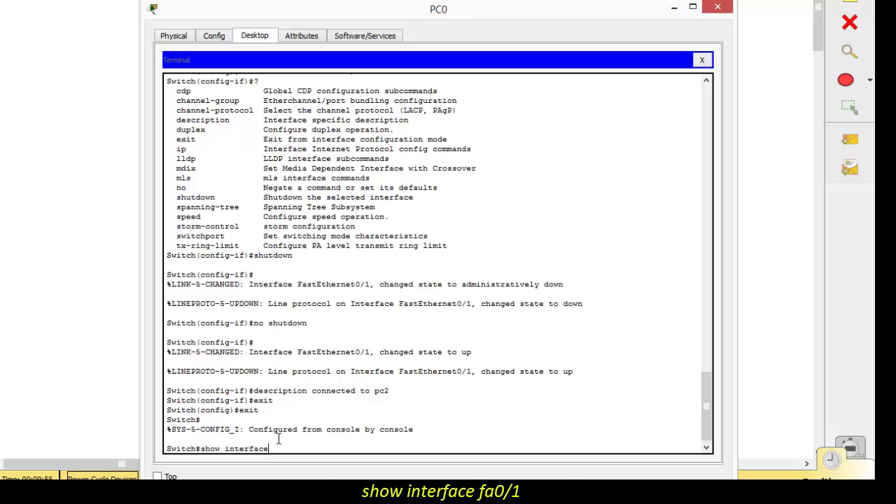
type(" fa0/1")
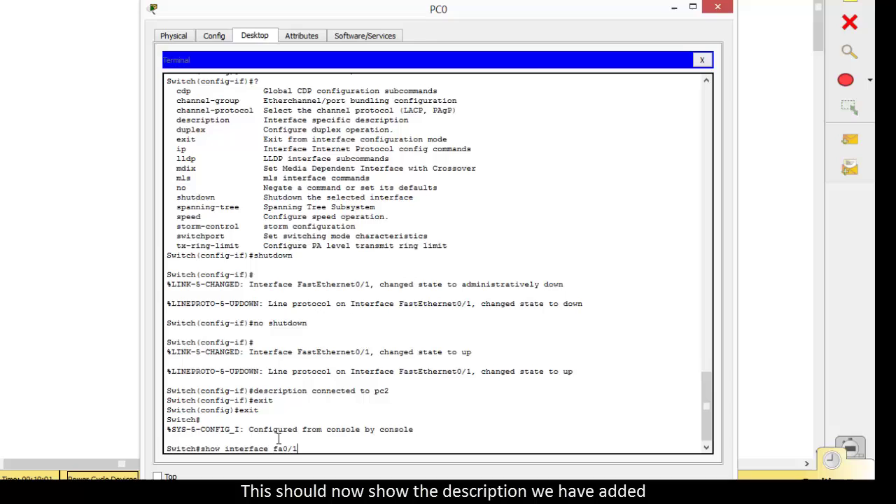
key("Return")
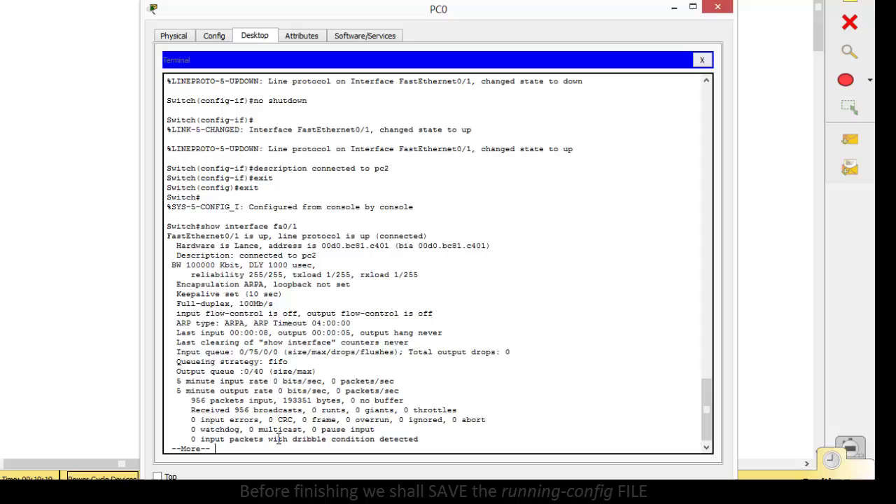
key("q")
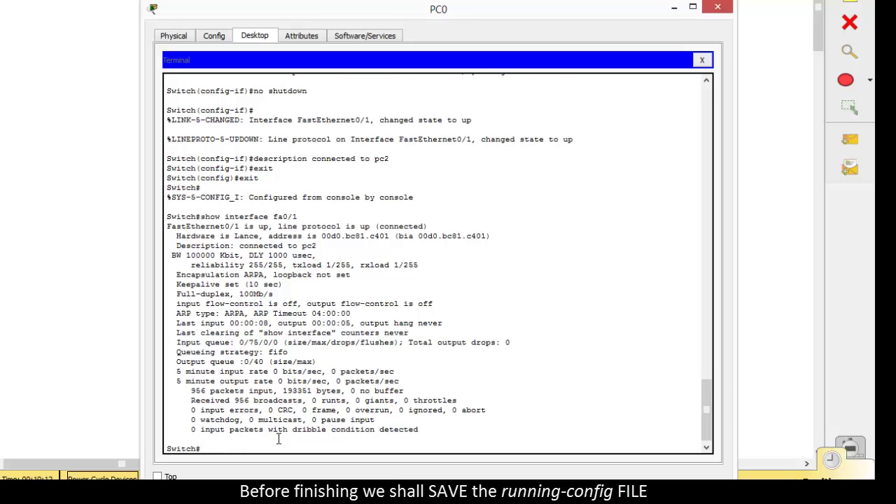
Run 'copy running-config startup-config' to reach the destination filename prompt
type("copy running-config startup-config")
key("Return")
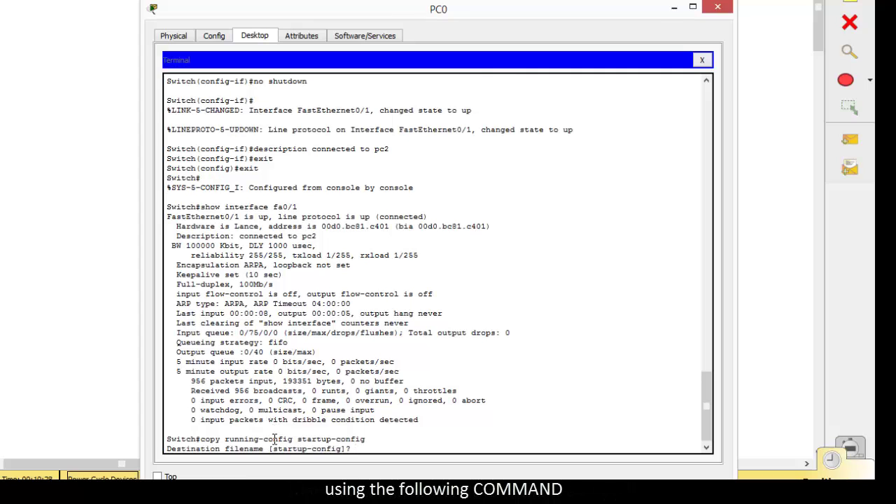